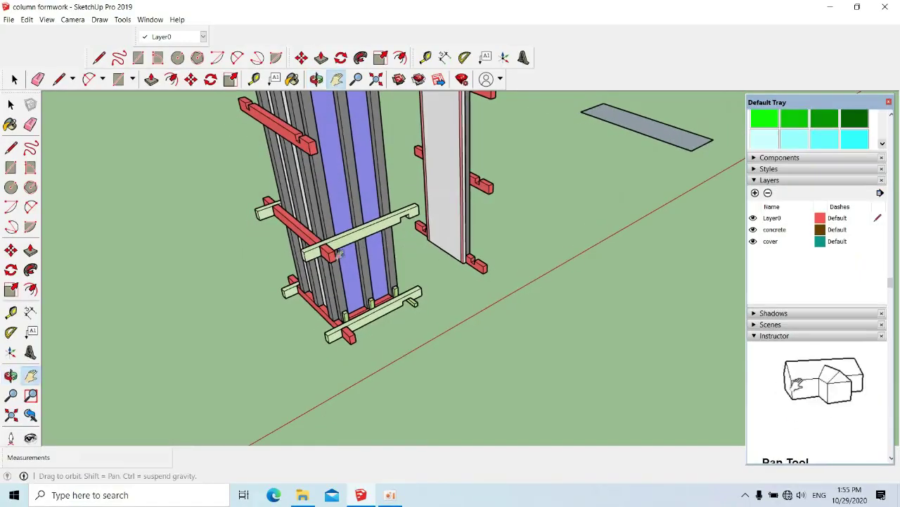
Orbit the column formwork model to view it from another side
mouse_move(339, 254)
middle_down()
mouse_move(518, 221)
mouse_move(525, 242)
mouse_move(408, 251)
mouse_move(532, 245)
mouse_move(467, 237)
mouse_move(357, 255)
mouse_move(460, 235)
mouse_move(414, 261)
mouse_move(514, 260)
middle_up()
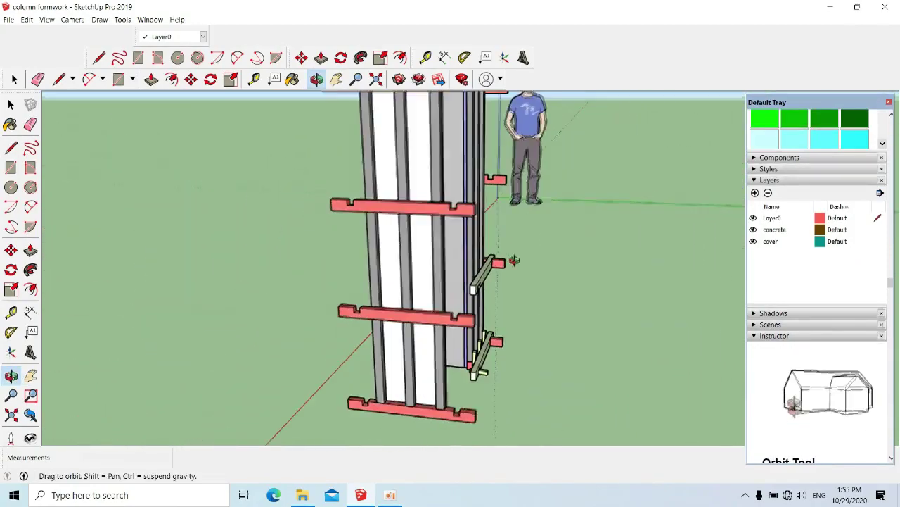
Orbit and zoom around the formwork to inspect it from every side, including from above
mouse_move(396, 273)
middle_down()
mouse_move(428, 274)
mouse_move(446, 326)
middle_up()
mouse_move(469, 263)
shift+middle_down()
mouse_move(373, 240)
mouse_move(368, 251)
mouse_move(547, 262)
mouse_move(471, 274)
mouse_move(482, 299)
mouse_move(493, 289)
mouse_move(471, 271)
mouse_move(485, 258)
mouse_move(493, 275)
mouse_move(439, 289)
mouse_move(527, 331)
mouse_move(514, 237)
mouse_move(426, 277)
shift+middle_up()
scroll(471, 270, down, 5)
scroll(499, 275, up, 3)
scroll(479, 282, down, 3)
scroll(515, 237, up, 2)
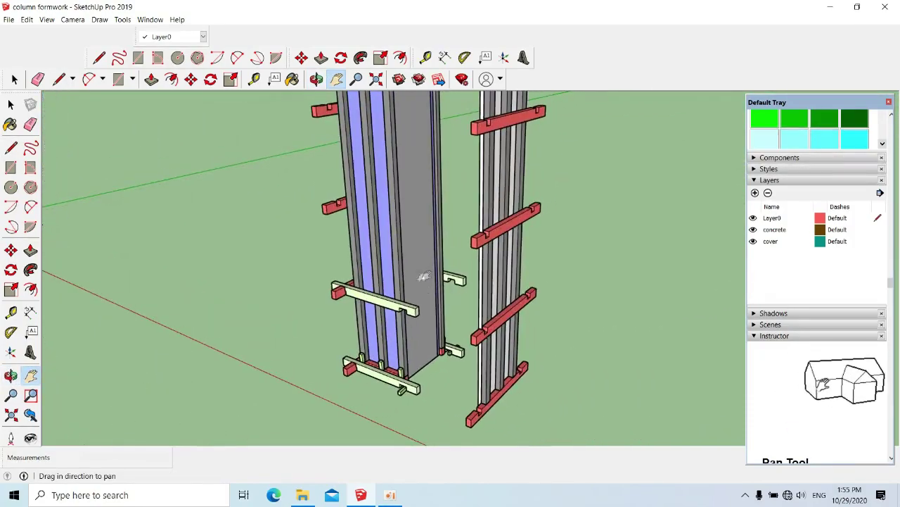
mouse_move(415, 396)
shift+middle_down()
mouse_move(422, 337)
mouse_move(378, 311)
mouse_move(448, 307)
mouse_move(478, 267)
mouse_move(372, 312)
mouse_move(379, 302)
shift+middle_up()
mouse_move(399, 254)
shift+middle_down()
mouse_move(427, 275)
mouse_move(420, 301)
mouse_move(352, 308)
mouse_move(439, 315)
mouse_move(435, 294)
mouse_move(361, 293)
mouse_move(449, 304)
shift+middle_up()
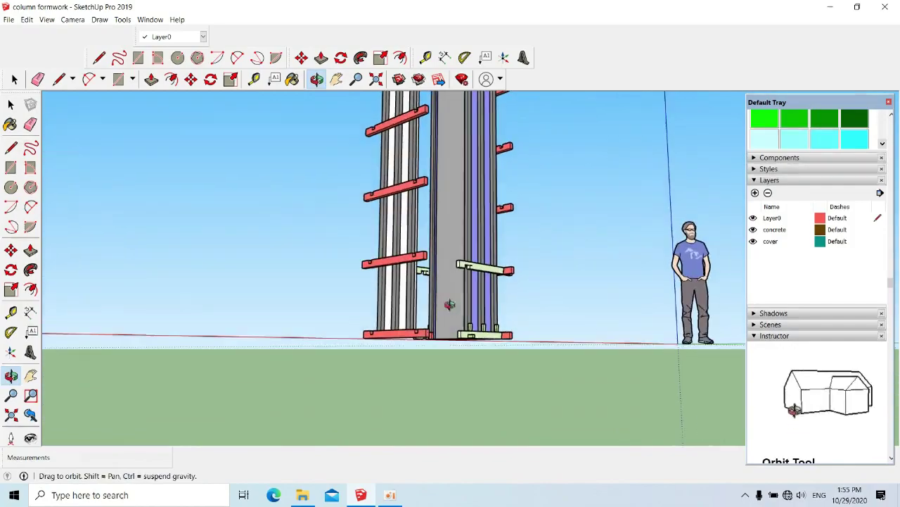
mouse_move(441, 209)
middle_down()
mouse_move(465, 263)
mouse_move(363, 284)
middle_up()
mouse_move(450, 313)
middle_down()
mouse_move(418, 342)
mouse_move(421, 250)
middle_up()
middle_drag(427, 315, 408, 301)
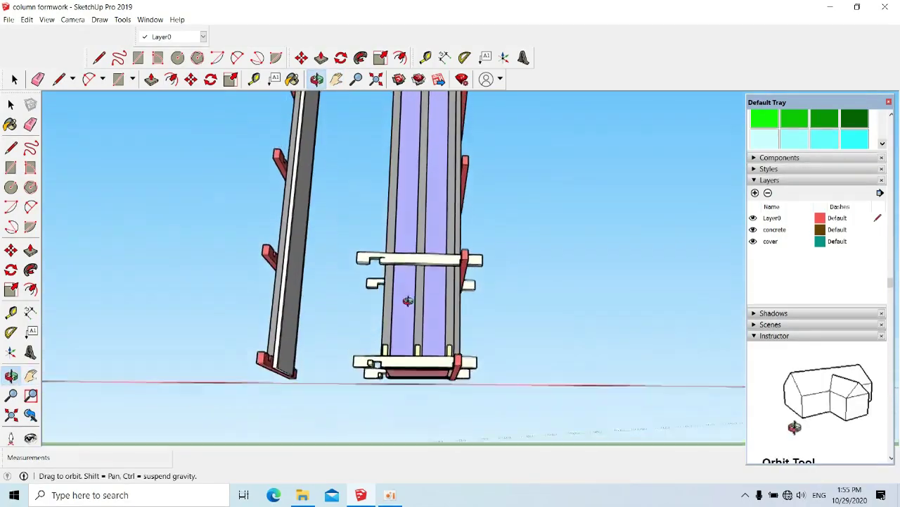
Orbit and zoom toward the column's end section to bring the pink face close
mouse_move(551, 269)
middle_down()
mouse_move(513, 307)
mouse_move(326, 321)
mouse_move(481, 282)
mouse_move(396, 312)
mouse_move(422, 301)
mouse_move(496, 208)
middle_up()
scroll(400, 310, up, 3)
mouse_move(403, 223)
shift+middle_down()
mouse_move(356, 272)
mouse_move(414, 261)
mouse_move(358, 249)
mouse_move(356, 279)
mouse_move(402, 279)
mouse_move(321, 225)
mouse_move(261, 279)
mouse_move(468, 244)
mouse_move(385, 261)
mouse_move(416, 227)
mouse_move(349, 251)
mouse_move(514, 199)
mouse_move(573, 237)
mouse_move(571, 287)
mouse_move(518, 183)
mouse_move(539, 255)
mouse_move(625, 208)
shift+middle_up()
mouse_move(508, 226)
middle_down()
mouse_move(571, 207)
mouse_move(446, 175)
mouse_move(517, 177)
mouse_move(470, 177)
mouse_move(502, 191)
middle_up()
mouse_move(503, 191)
mouse_down()
mouse_move(524, 202)
mouse_move(401, 229)
mouse_move(538, 185)
mouse_move(632, 195)
mouse_move(586, 196)
mouse_up()
scroll(538, 185, up, 2)
scroll(631, 195, up, 2)
mouse_move(584, 197)
middle_down()
mouse_move(531, 171)
mouse_move(542, 195)
mouse_move(629, 197)
mouse_move(482, 190)
mouse_move(440, 173)
mouse_move(358, 217)
mouse_move(371, 217)
middle_up()
scroll(586, 197, down, 3)
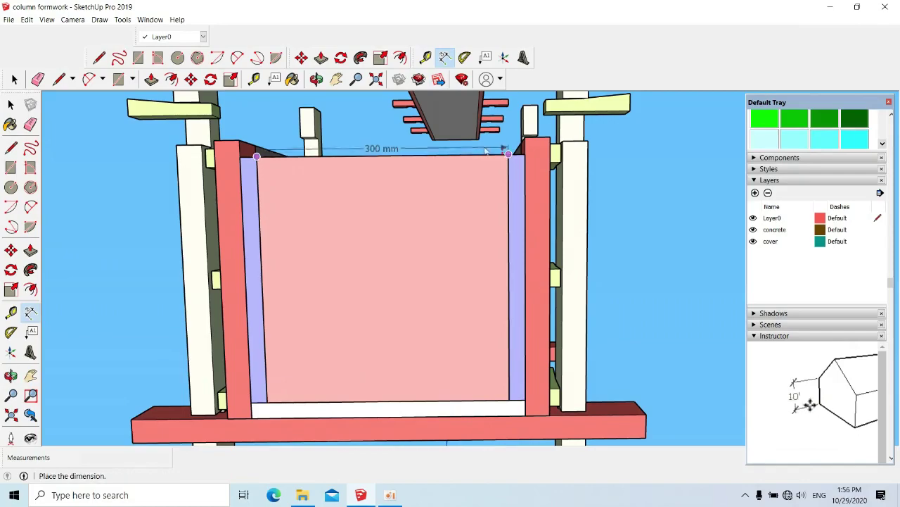
Orbit the column end to a straight-on view of the pink face and the bottom beam
middle_drag(474, 141, 456, 153)
mouse_move(516, 167)
middle_down()
mouse_move(474, 205)
mouse_move(514, 168)
mouse_move(522, 190)
middle_up()
scroll(523, 197, up, 3)
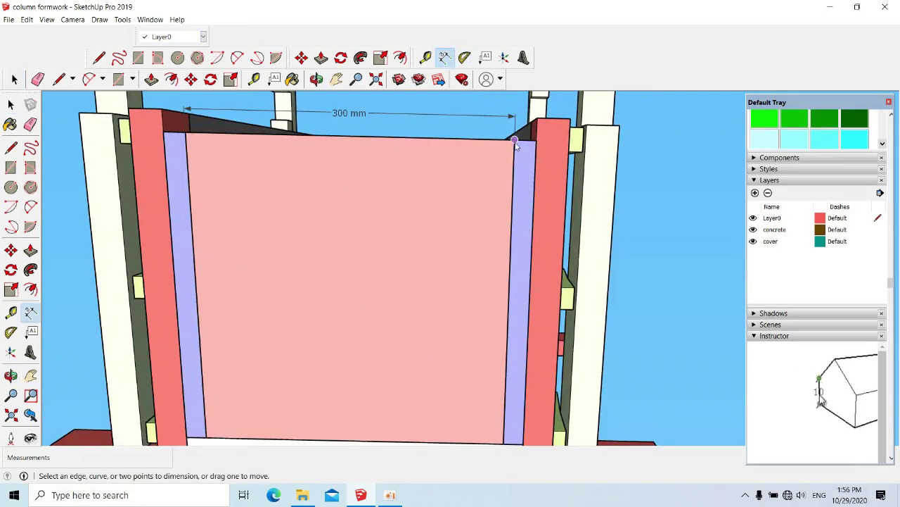
scroll(536, 141, down, 1)
middle_drag(536, 141, 485, 149)
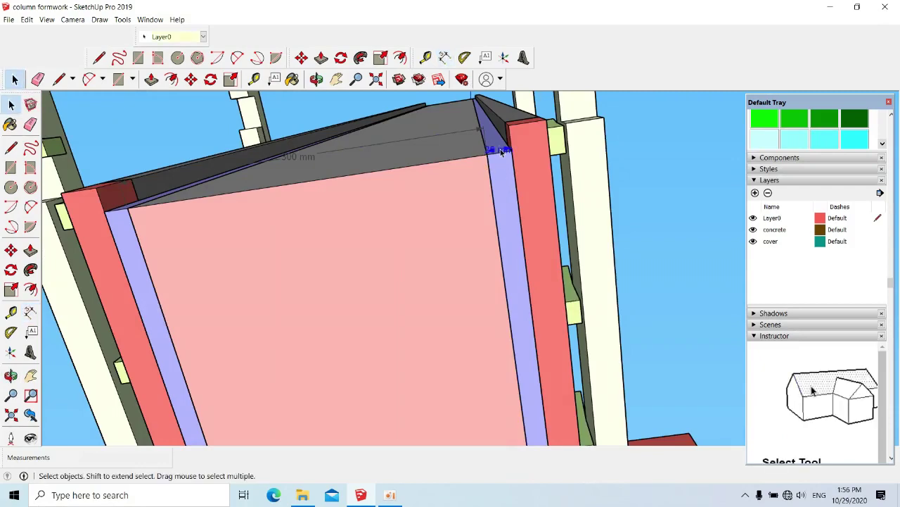
mouse_move(478, 129)
middle_down()
mouse_move(532, 187)
mouse_move(462, 225)
mouse_move(539, 213)
mouse_move(527, 182)
mouse_move(525, 199)
mouse_move(499, 217)
mouse_move(469, 197)
mouse_move(513, 181)
mouse_move(508, 201)
middle_up()
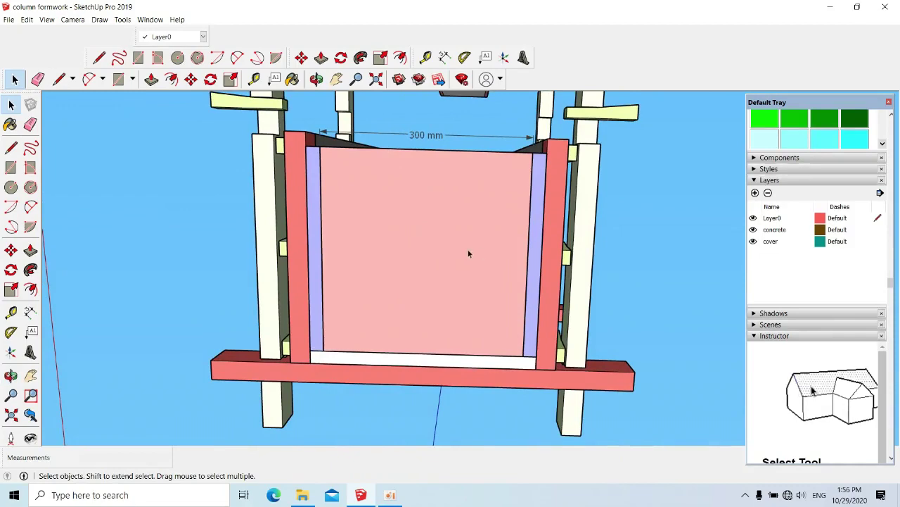
Tilt and orbit the formwork box to see its top from several angles
middle_drag(493, 246, 477, 233)
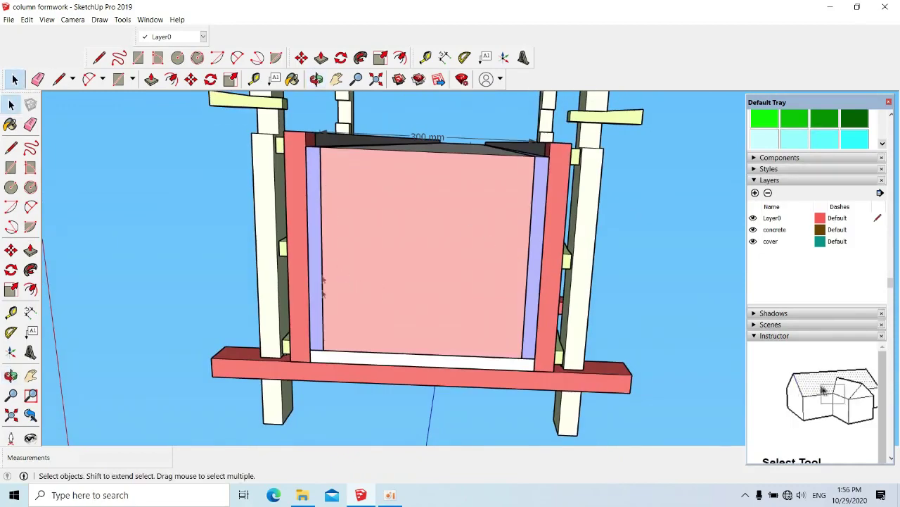
mouse_move(347, 228)
middle_down()
mouse_move(359, 205)
mouse_move(335, 207)
mouse_move(347, 240)
middle_up()
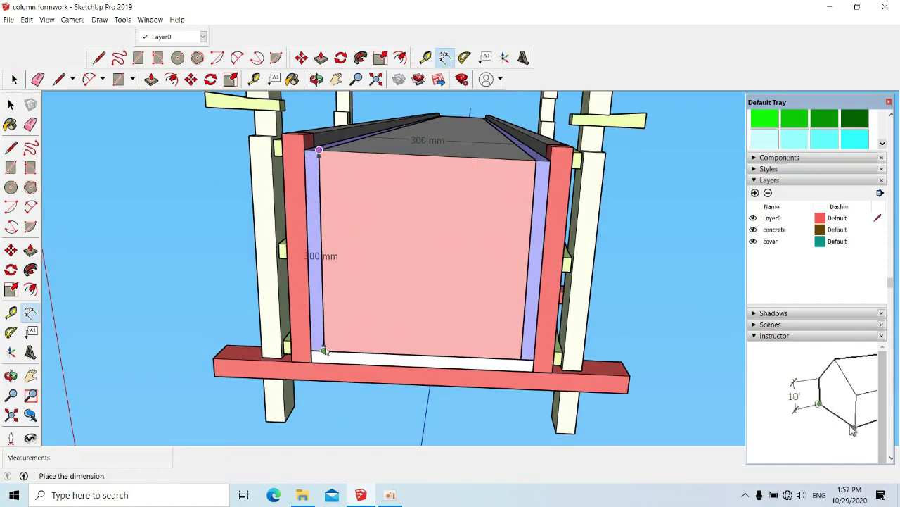
mouse_move(366, 299)
middle_down()
mouse_move(382, 235)
mouse_move(401, 265)
mouse_move(378, 295)
mouse_move(412, 309)
mouse_move(326, 183)
mouse_move(392, 176)
mouse_move(399, 234)
mouse_move(340, 203)
mouse_move(354, 242)
mouse_move(382, 244)
mouse_move(346, 232)
mouse_move(359, 235)
middle_up()
scroll(340, 203, up, 3)
scroll(384, 244, down, 3)
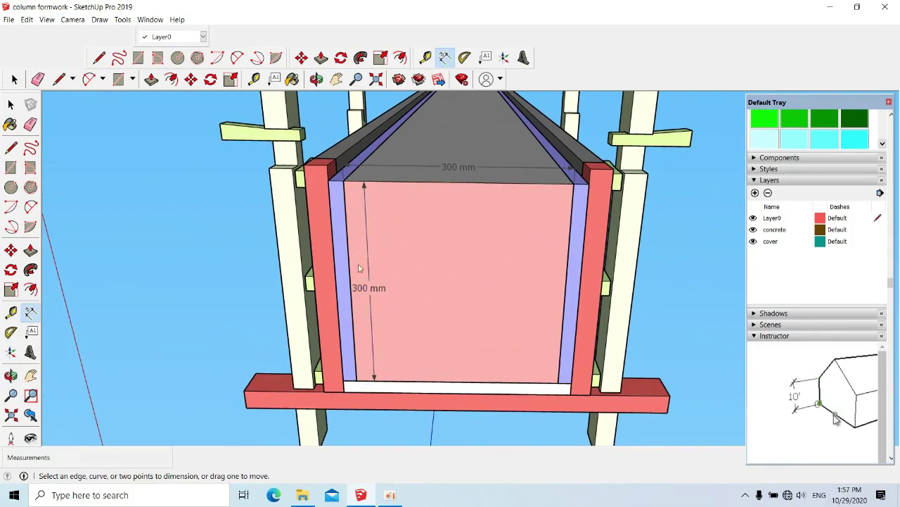
mouse_move(470, 180)
middle_down()
mouse_move(478, 173)
mouse_move(421, 201)
mouse_move(413, 176)
middle_up()
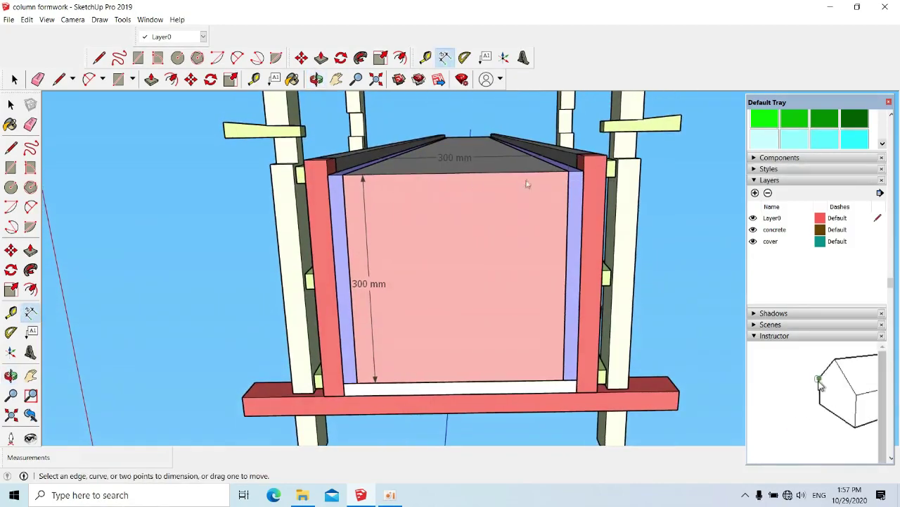
mouse_move(477, 217)
middle_down()
mouse_move(476, 189)
mouse_move(481, 229)
mouse_move(409, 233)
mouse_move(446, 215)
mouse_move(497, 241)
mouse_move(438, 217)
mouse_move(439, 235)
mouse_move(392, 272)
mouse_move(398, 253)
mouse_move(368, 235)
middle_up()
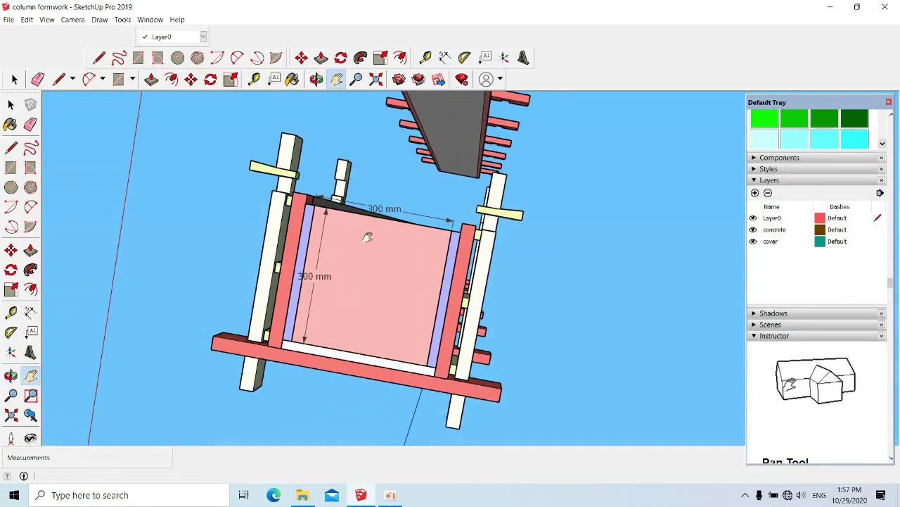
Orbit and zoom to look at the pink face from below
scroll(320, 274, up, 3)
mouse_move(420, 269)
middle_down()
mouse_move(376, 275)
mouse_move(434, 288)
mouse_move(258, 167)
middle_up()
mouse_move(125, 346)
middle_down()
mouse_move(211, 364)
mouse_move(242, 197)
mouse_move(296, 290)
mouse_move(298, 217)
mouse_move(281, 190)
mouse_move(260, 232)
middle_up()
scroll(296, 291, up, 3)
scroll(282, 217, down, 2)
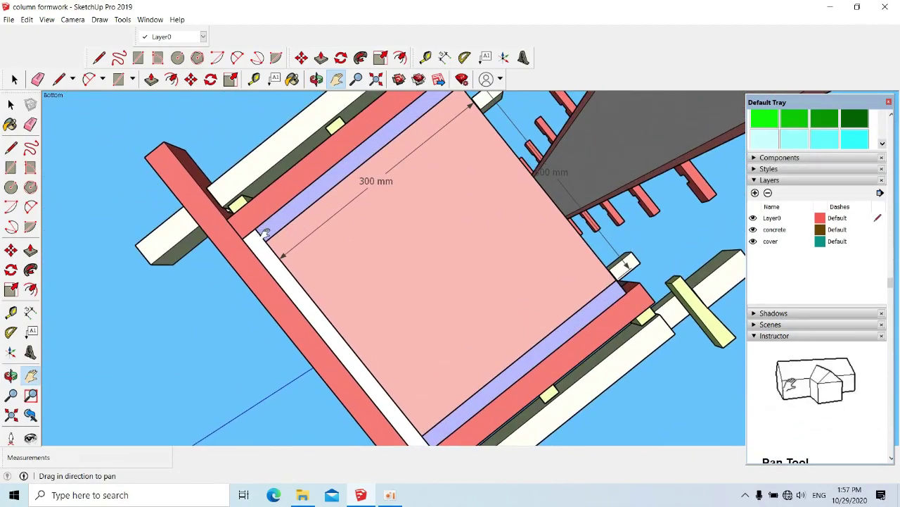
scroll(268, 239, up, 1)
scroll(271, 236, up, 1)
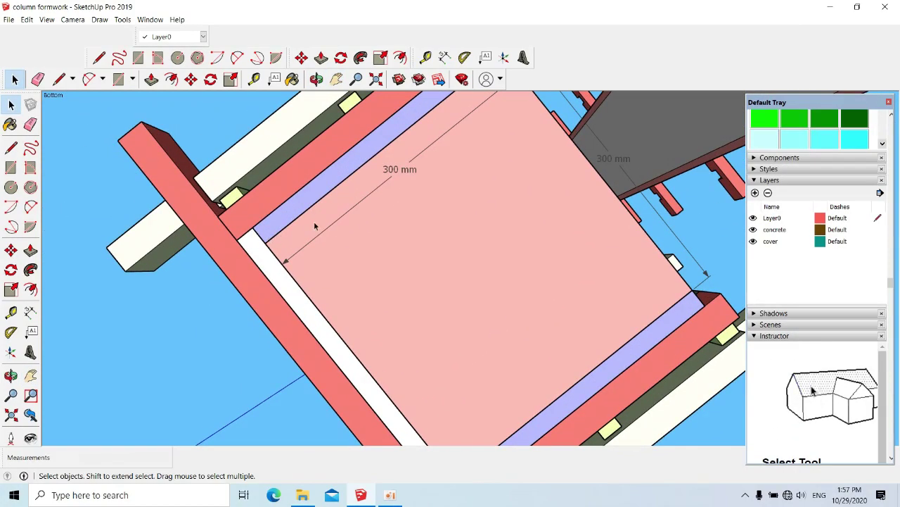
scroll(291, 227, down, 1)
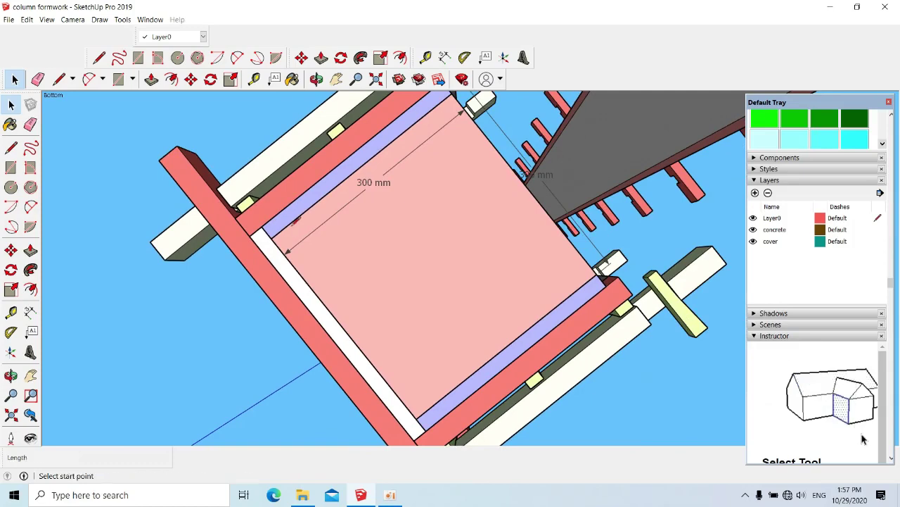
Switch from the Line tool to the Dimension tool
key(l)
scroll(288, 226, up, 1)
scroll(285, 227, up, 1)
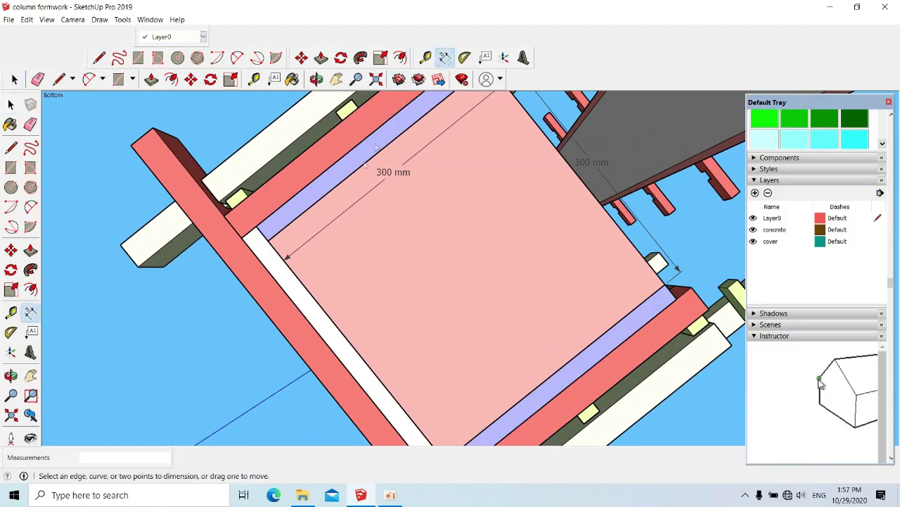
scroll(317, 191, up, 1)
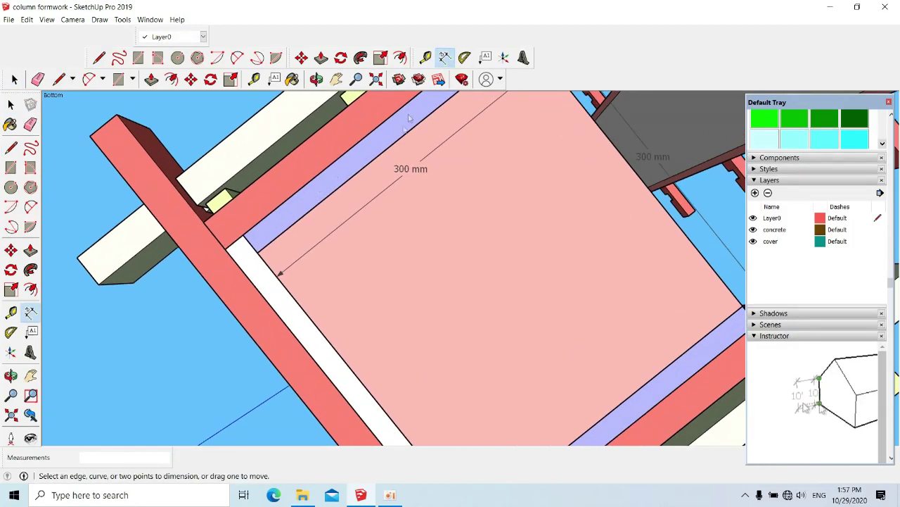
click(434, 61)
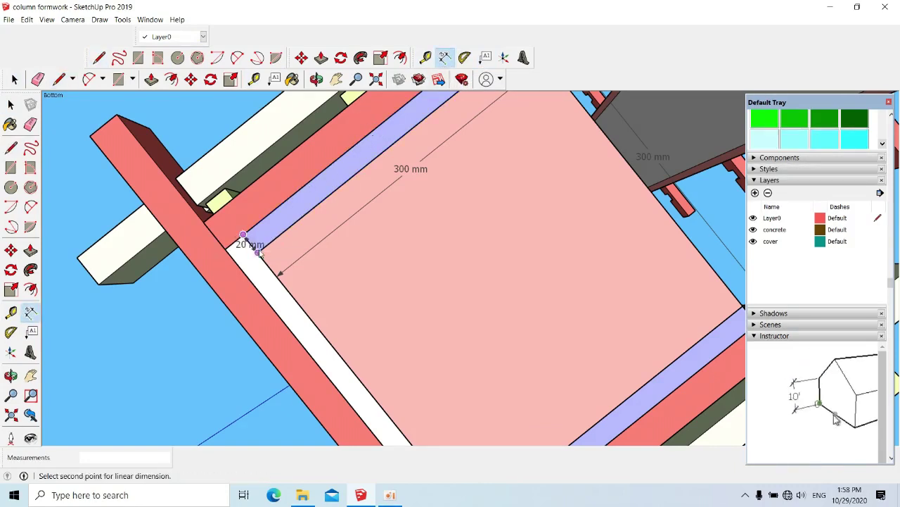
Zoom around the blue strip's corner, then orbit out to a perspective view of the formwork
scroll(261, 232, up, 2)
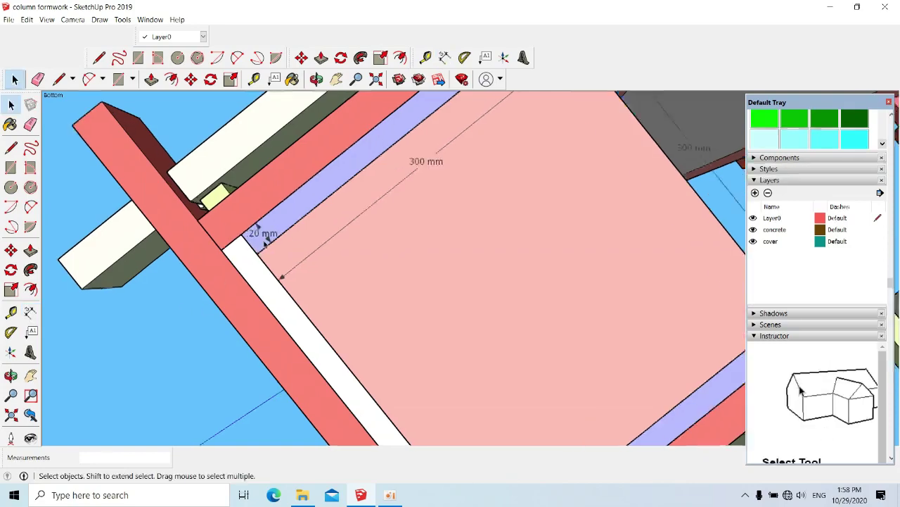
scroll(261, 232, up, 2)
scroll(263, 233, up, 1)
scroll(271, 239, down, 1)
middle_drag(271, 239, 262, 273)
scroll(285, 261, down, 1)
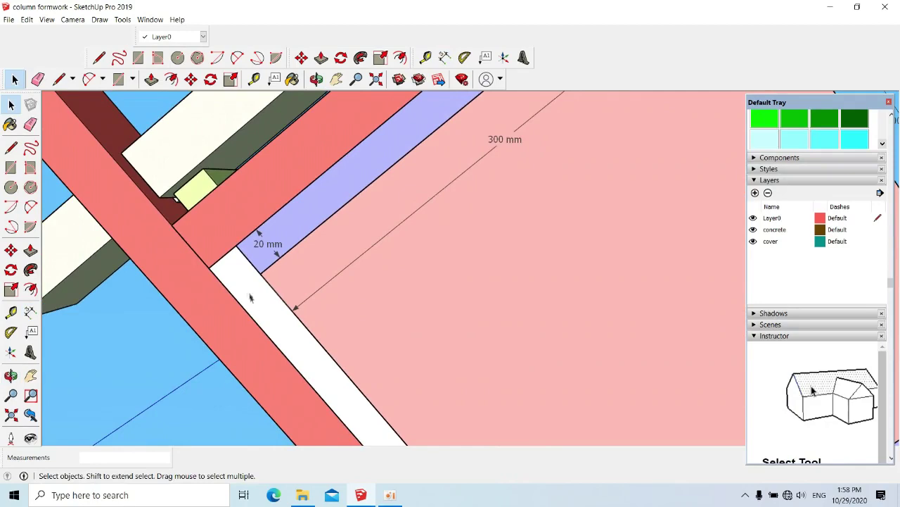
scroll(253, 298, down, 3)
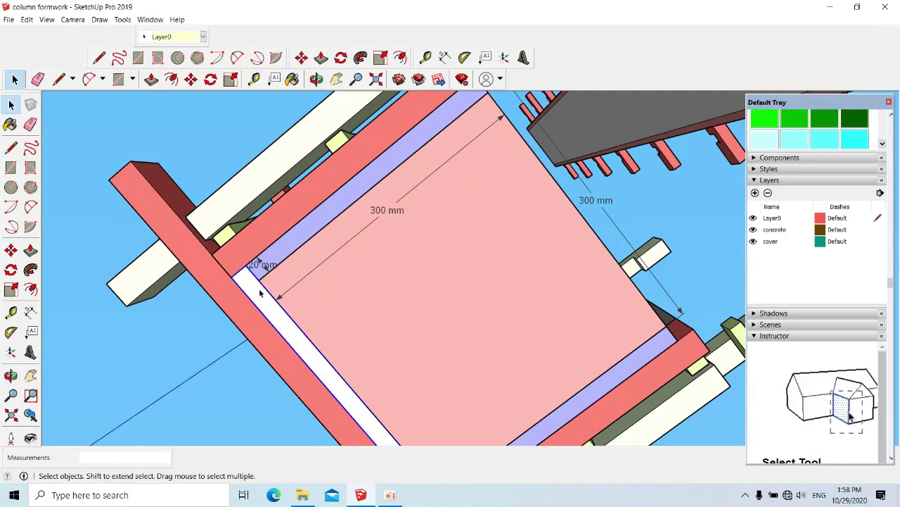
scroll(260, 290, up, 1)
scroll(260, 275, up, 2)
scroll(259, 269, up, 1)
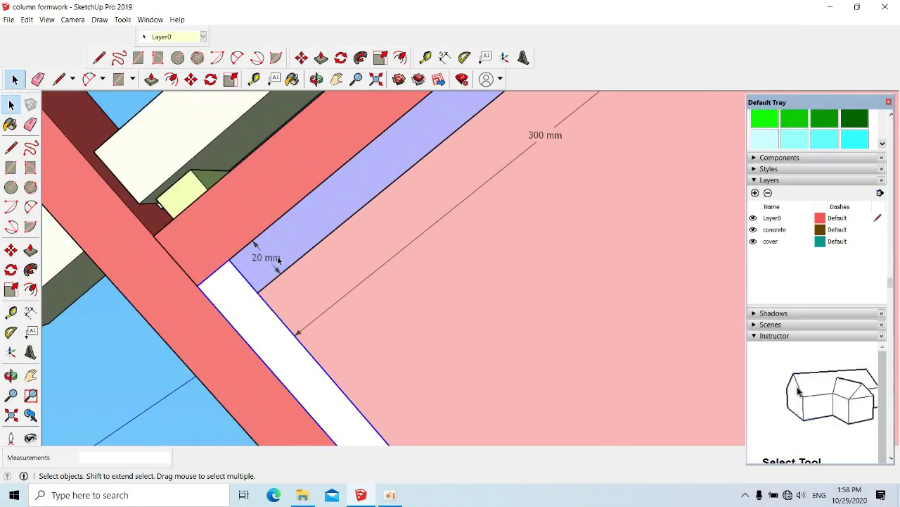
scroll(275, 259, down, 1)
scroll(271, 257, down, 2)
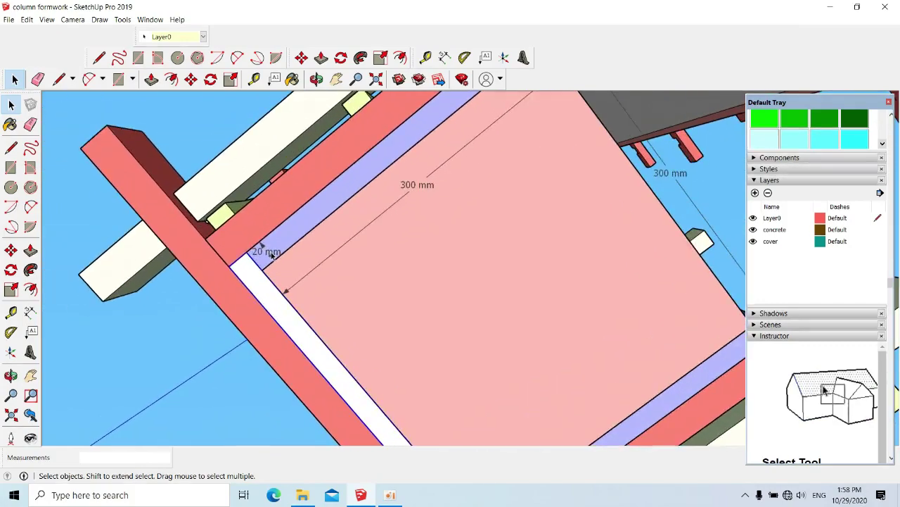
scroll(273, 257, up, 3)
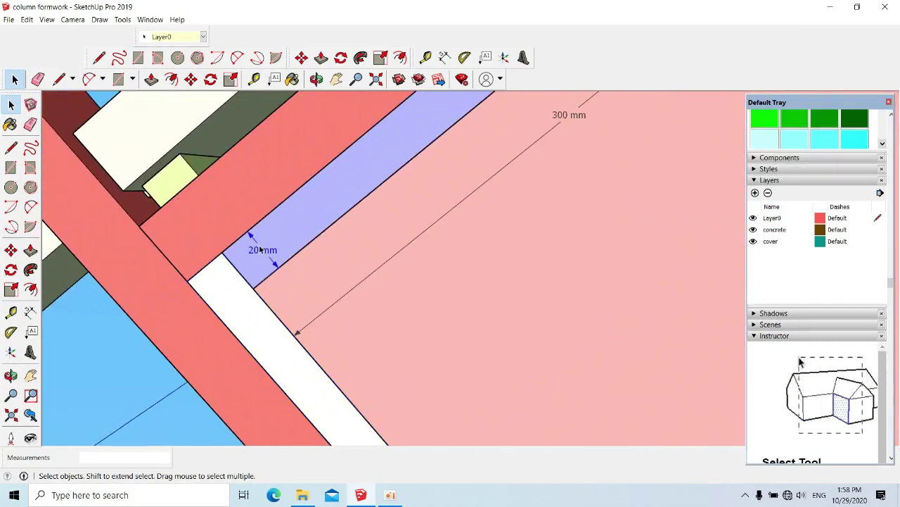
scroll(259, 248, down, 2)
mouse_move(268, 245)
middle_down()
mouse_move(266, 275)
mouse_move(308, 261)
mouse_move(294, 255)
mouse_move(324, 239)
mouse_move(342, 195)
mouse_move(384, 211)
mouse_move(351, 287)
mouse_move(455, 277)
mouse_move(492, 231)
mouse_move(446, 227)
mouse_move(468, 216)
middle_up()
scroll(284, 268, down, 2)
scroll(467, 238, up, 2)
scroll(487, 266, up, 2)
mouse_move(486, 266)
middle_down()
mouse_move(484, 201)
mouse_move(427, 223)
middle_up()
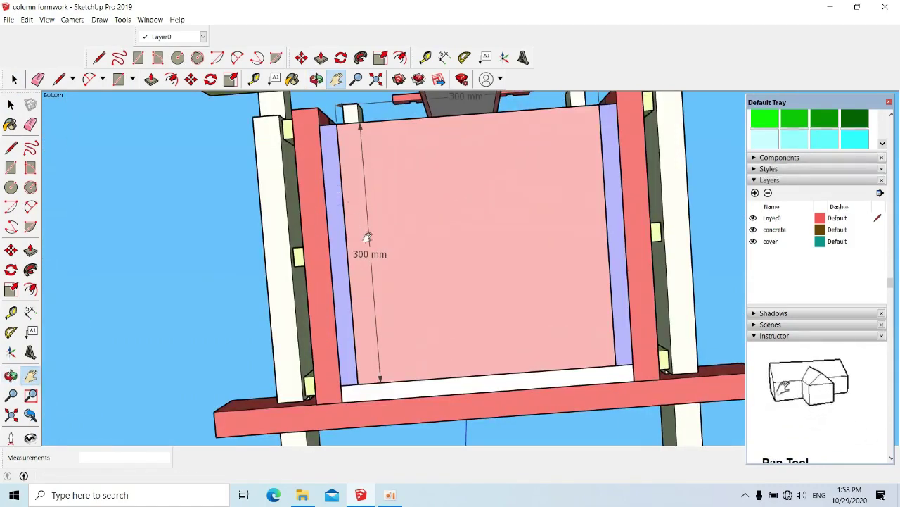
mouse_move(394, 211)
middle_down()
mouse_move(458, 201)
mouse_move(328, 218)
middle_up()
mouse_move(499, 167)
middle_down()
mouse_move(412, 164)
mouse_move(425, 169)
middle_up()
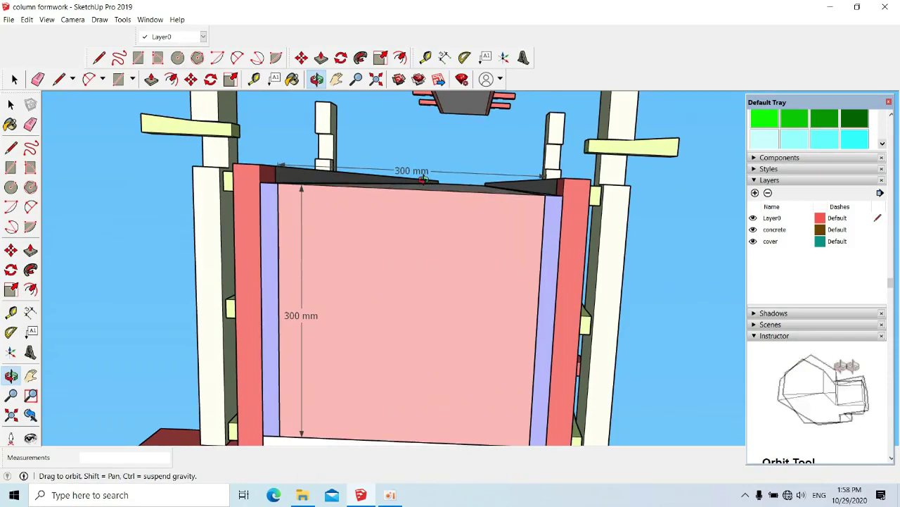
middle_drag(376, 202, 367, 177)
mouse_move(335, 239)
middle_down()
mouse_move(337, 227)
mouse_move(323, 244)
mouse_move(351, 202)
mouse_move(366, 251)
mouse_move(358, 304)
middle_up()
mouse_move(396, 237)
middle_down()
mouse_move(374, 221)
mouse_move(387, 189)
mouse_move(362, 287)
mouse_move(361, 257)
mouse_move(438, 252)
mouse_move(454, 261)
mouse_move(451, 252)
middle_up()
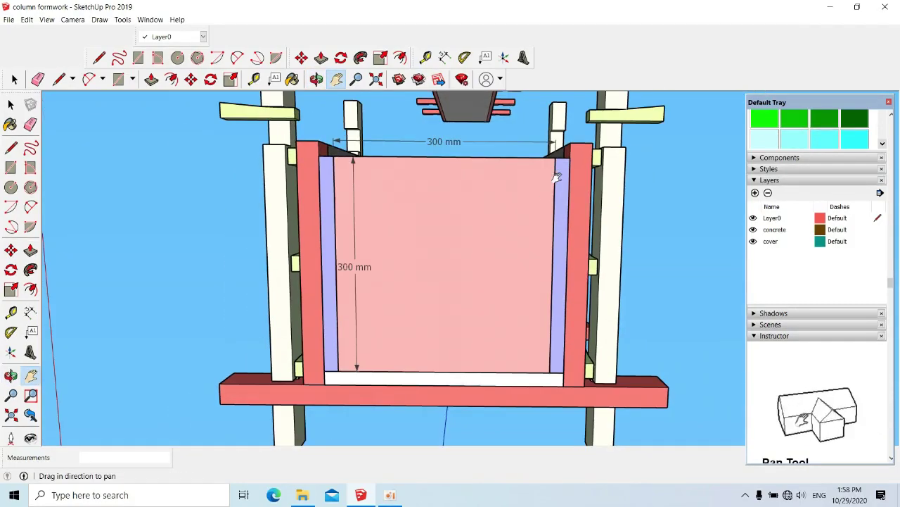
shift+middle_drag(549, 185, 549, 180)
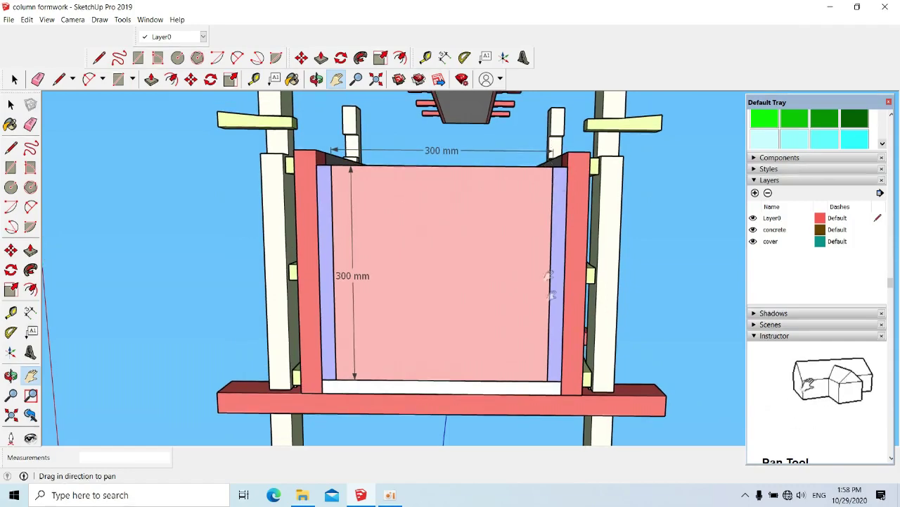
mouse_move(542, 211)
middle_down()
mouse_move(539, 187)
mouse_move(542, 205)
middle_up()
scroll(542, 204, up, 1)
scroll(545, 195, down, 1)
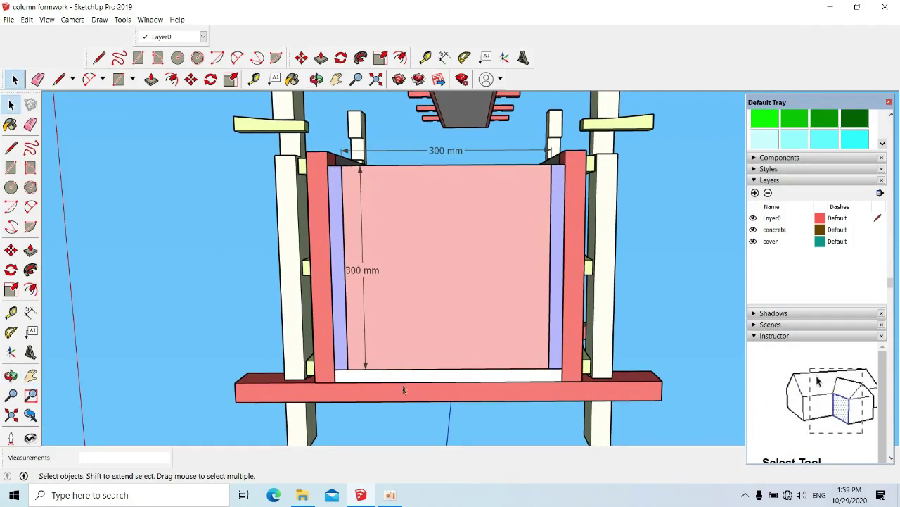
scroll(346, 380, up, 4)
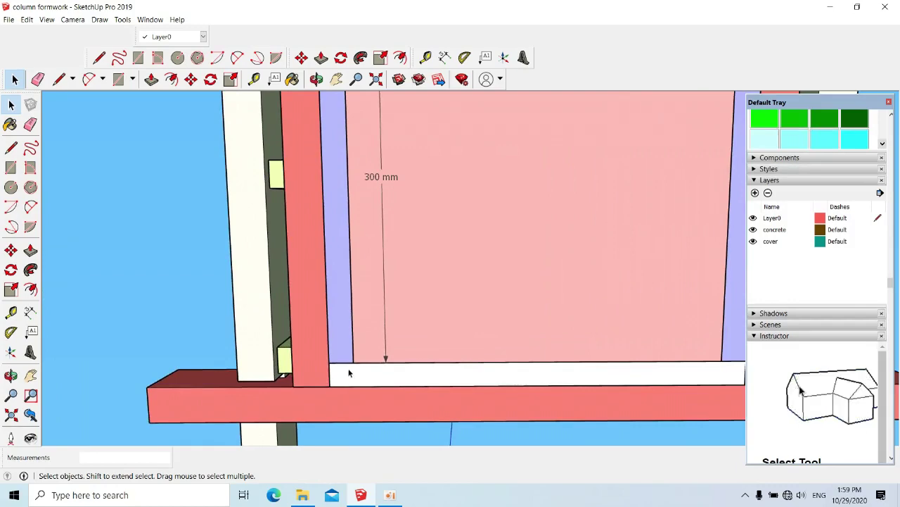
scroll(357, 322, down, 1)
scroll(347, 349, up, 2)
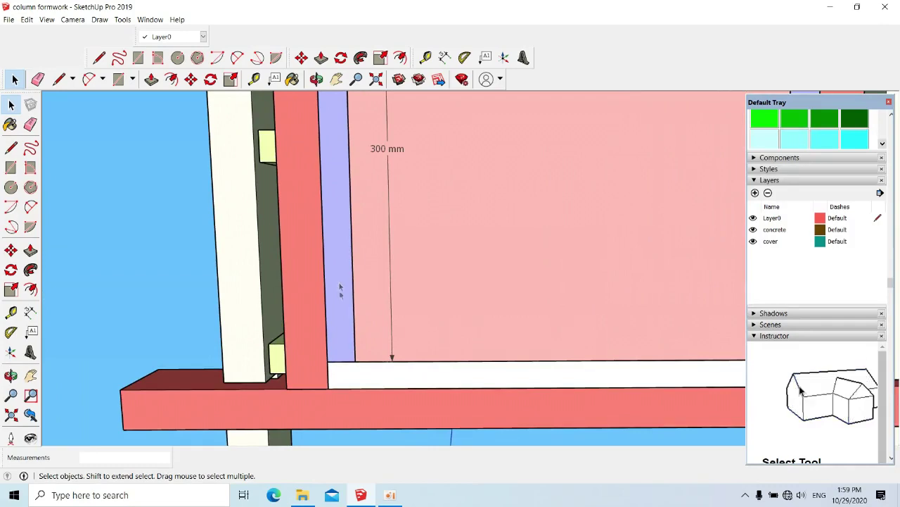
scroll(322, 372, down, 2)
scroll(303, 368, down, 1)
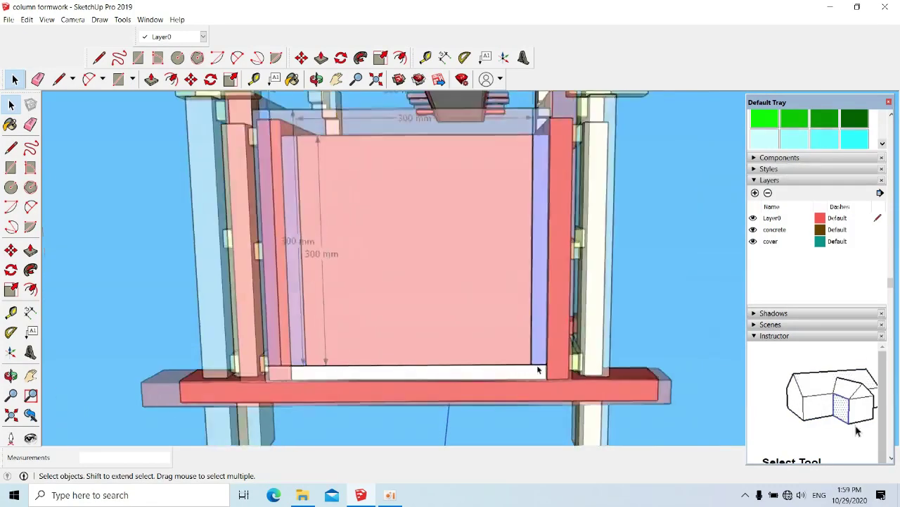
scroll(576, 357, up, 3)
scroll(541, 367, down, 1)
scroll(539, 368, up, 1)
scroll(366, 352, down, 1)
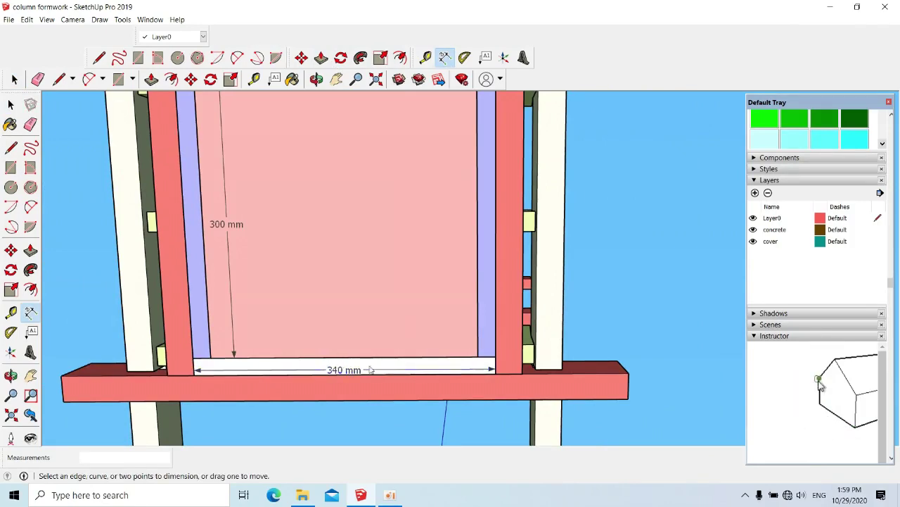
Orbit and zoom around the 340 mm opening to a head-on view of the formwork
middle_drag(371, 369, 365, 364)
scroll(331, 378, up, 2)
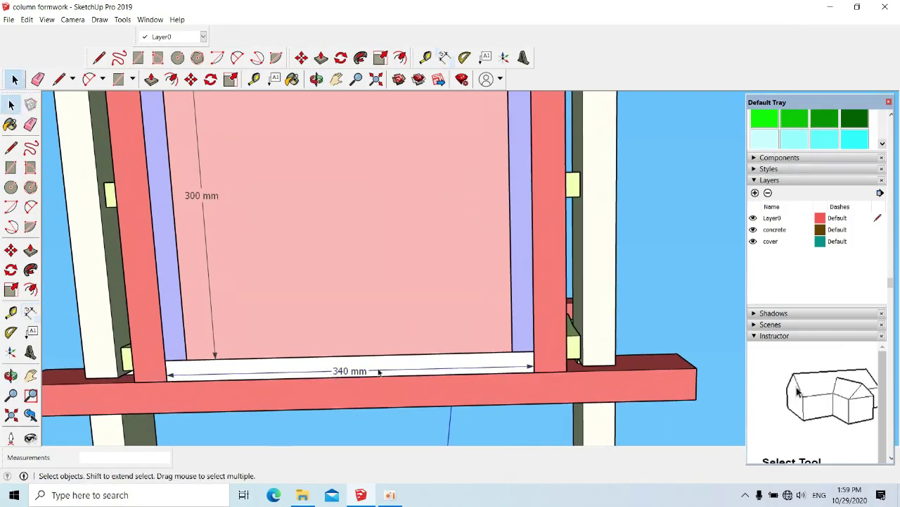
mouse_move(523, 351)
middle_down()
mouse_move(549, 342)
mouse_move(328, 352)
mouse_move(388, 360)
middle_up()
scroll(388, 360, down, 4)
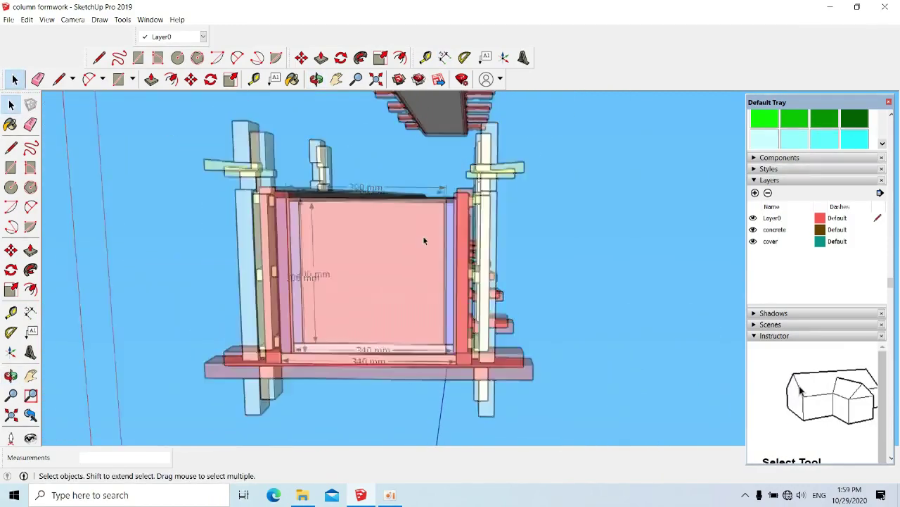
scroll(420, 237, down, 2)
scroll(380, 307, up, 2)
scroll(401, 344, up, 2)
Orbit and zoom around the pink panel, ending with a view from below
mouse_move(408, 348)
middle_down()
mouse_move(386, 346)
mouse_move(434, 348)
middle_up()
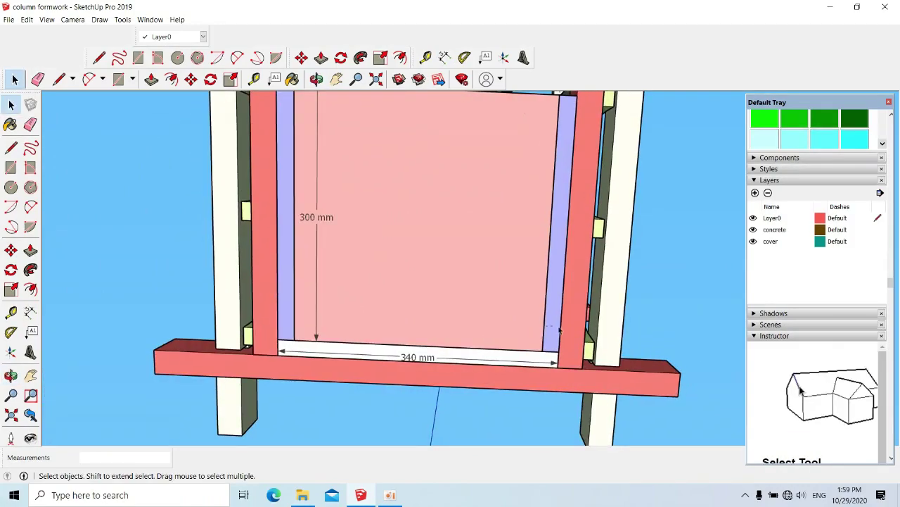
scroll(550, 327, up, 2)
scroll(541, 334, up, 2)
middle_drag(535, 338, 541, 324)
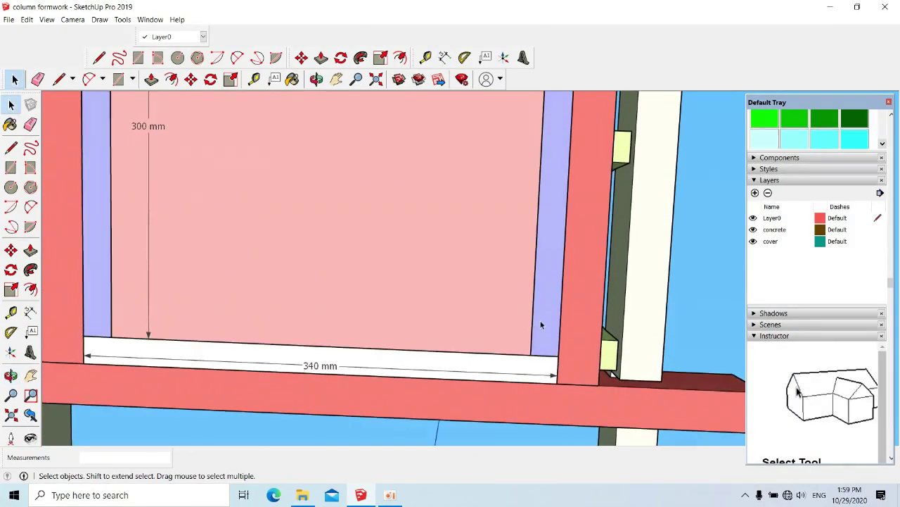
scroll(541, 322, down, 2)
scroll(539, 317, down, 1)
scroll(539, 320, up, 2)
scroll(535, 355, up, 2)
scroll(533, 362, down, 1)
scroll(534, 356, down, 2)
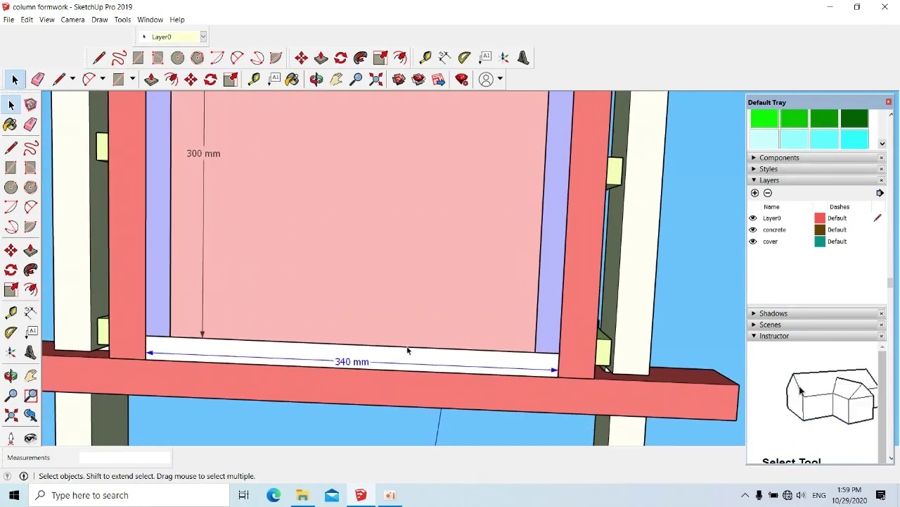
mouse_move(513, 326)
middle_down()
mouse_move(434, 318)
mouse_move(414, 372)
mouse_move(508, 291)
mouse_move(514, 314)
mouse_move(492, 295)
mouse_move(467, 355)
mouse_move(457, 338)
mouse_move(492, 301)
mouse_move(435, 335)
mouse_move(369, 333)
mouse_move(478, 298)
mouse_move(477, 287)
mouse_move(337, 311)
mouse_move(378, 320)
mouse_move(387, 300)
mouse_move(495, 296)
mouse_move(380, 314)
mouse_move(316, 296)
mouse_move(363, 249)
mouse_move(345, 296)
mouse_move(442, 259)
mouse_move(364, 259)
mouse_move(382, 287)
mouse_move(476, 277)
mouse_move(408, 277)
mouse_move(372, 292)
mouse_move(302, 265)
mouse_move(366, 246)
mouse_move(453, 257)
mouse_move(460, 288)
mouse_move(387, 303)
mouse_move(432, 305)
mouse_move(408, 263)
mouse_move(418, 288)
mouse_move(381, 291)
middle_up()
mouse_move(337, 321)
middle_down()
mouse_move(391, 288)
mouse_move(444, 287)
mouse_move(410, 304)
mouse_move(321, 299)
mouse_move(352, 287)
mouse_move(279, 328)
mouse_move(438, 297)
mouse_move(412, 291)
mouse_move(342, 316)
mouse_move(351, 321)
mouse_move(374, 309)
mouse_move(437, 306)
mouse_move(387, 297)
mouse_move(330, 310)
middle_up()
scroll(321, 299, up, 2)
scroll(320, 299, up, 2)
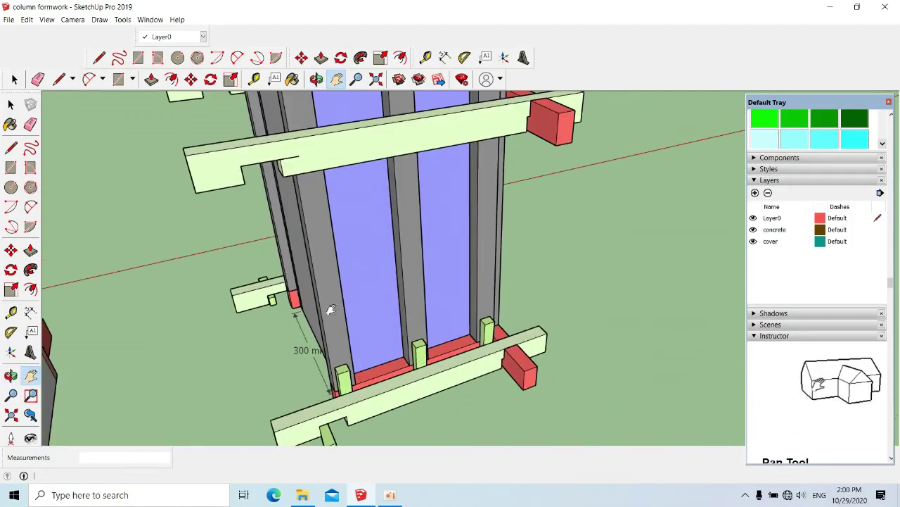
scroll(330, 301, up, 2)
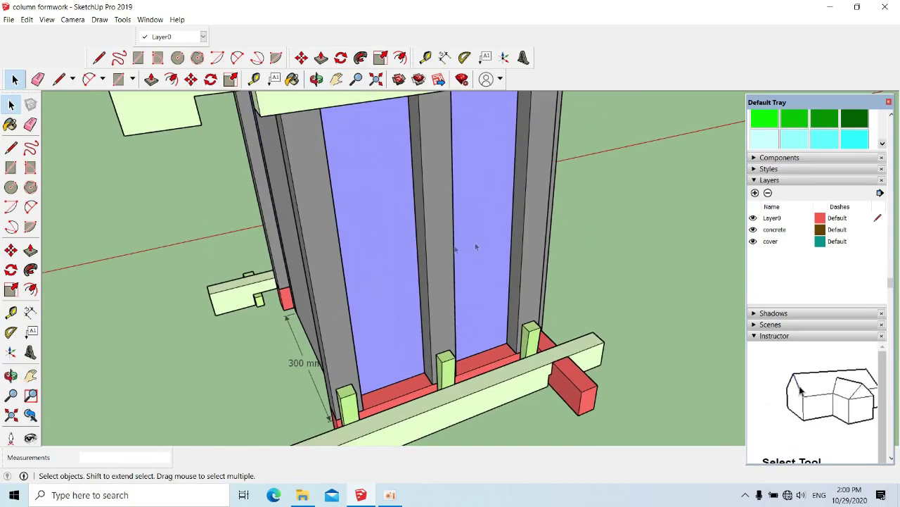
mouse_move(466, 251)
middle_down()
mouse_move(413, 248)
mouse_move(518, 234)
mouse_move(306, 327)
mouse_move(371, 295)
mouse_move(527, 281)
middle_up()
scroll(450, 290, up, 1)
middle_drag(451, 290, 534, 274)
scroll(461, 289, down, 3)
scroll(351, 302, down, 2)
mouse_move(352, 301)
middle_down()
mouse_move(485, 282)
mouse_move(414, 286)
mouse_move(387, 298)
mouse_move(325, 282)
middle_up()
scroll(414, 285, up, 2)
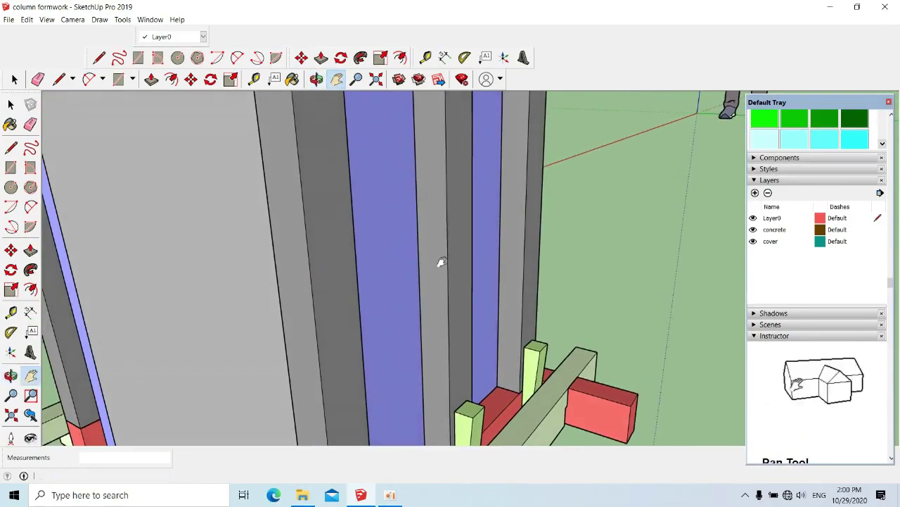
scroll(441, 262, down, 3)
mouse_move(390, 263)
middle_down()
mouse_move(297, 311)
mouse_move(341, 251)
mouse_move(428, 230)
mouse_move(387, 312)
mouse_move(433, 337)
middle_up()
scroll(428, 229, up, 3)
scroll(387, 311, up, 1)
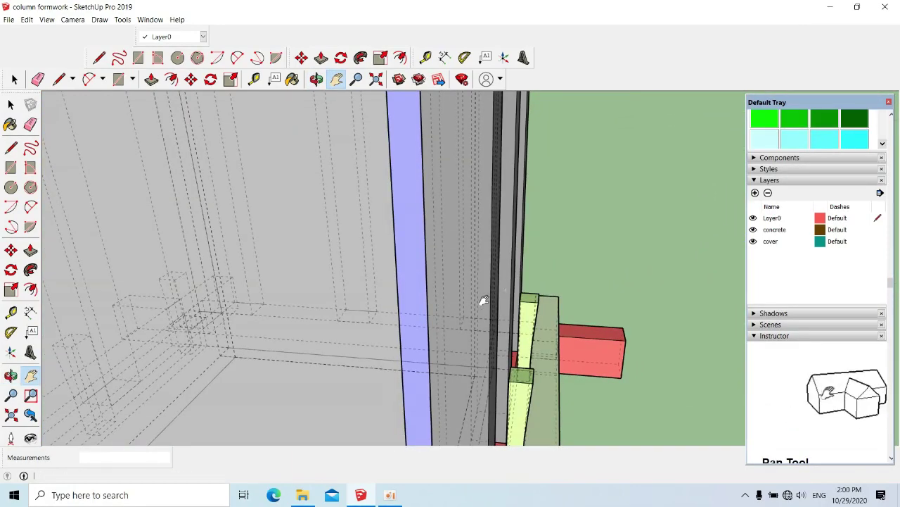
middle_drag(543, 267, 495, 270)
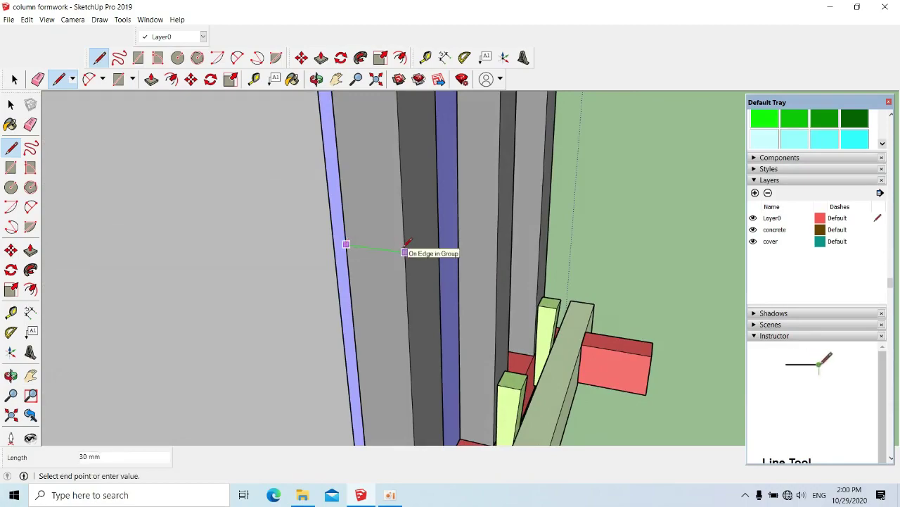
scroll(405, 250, down, 3)
middle_drag(458, 242, 368, 235)
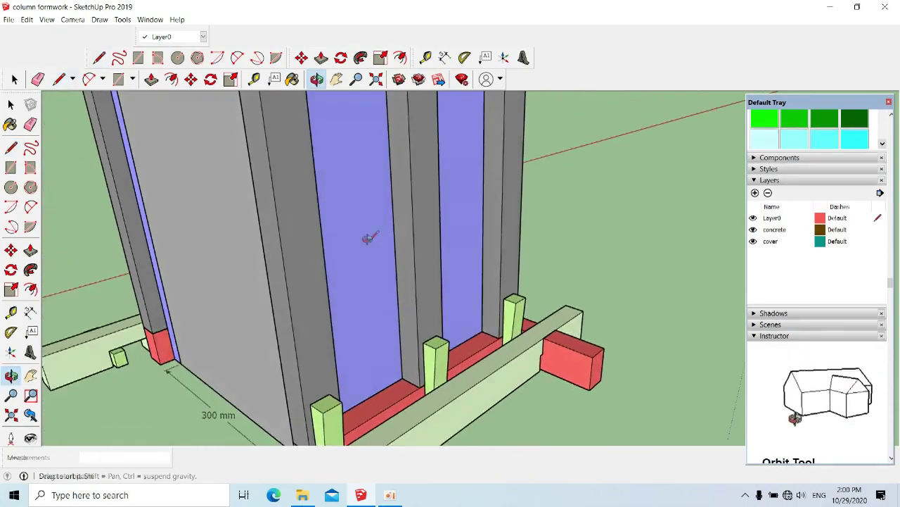
key(space)
scroll(412, 262, up, 1)
scroll(412, 262, down, 2)
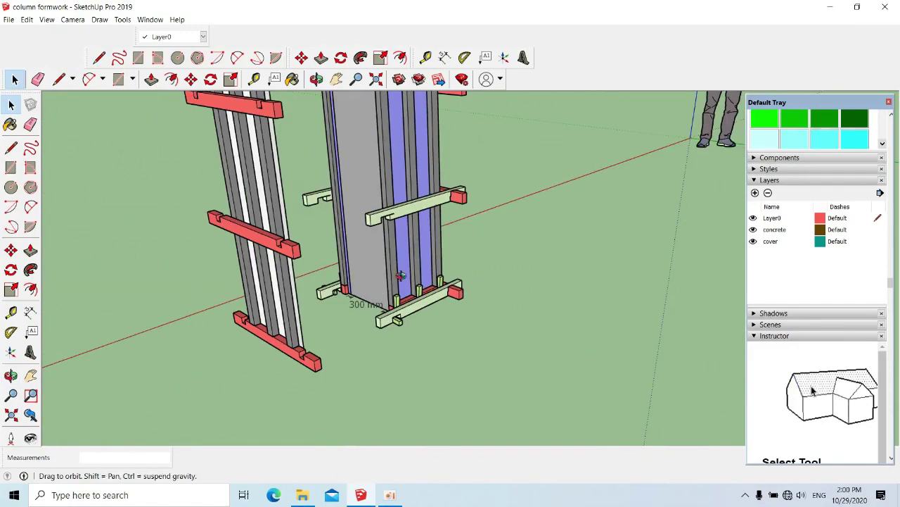
scroll(400, 274, up, 3)
scroll(504, 279, up, 2)
mouse_move(429, 281)
middle_down()
mouse_move(449, 279)
mouse_move(444, 261)
mouse_move(453, 232)
mouse_move(392, 221)
mouse_move(424, 210)
middle_up()
scroll(425, 210, down, 2)
scroll(425, 210, down, 2)
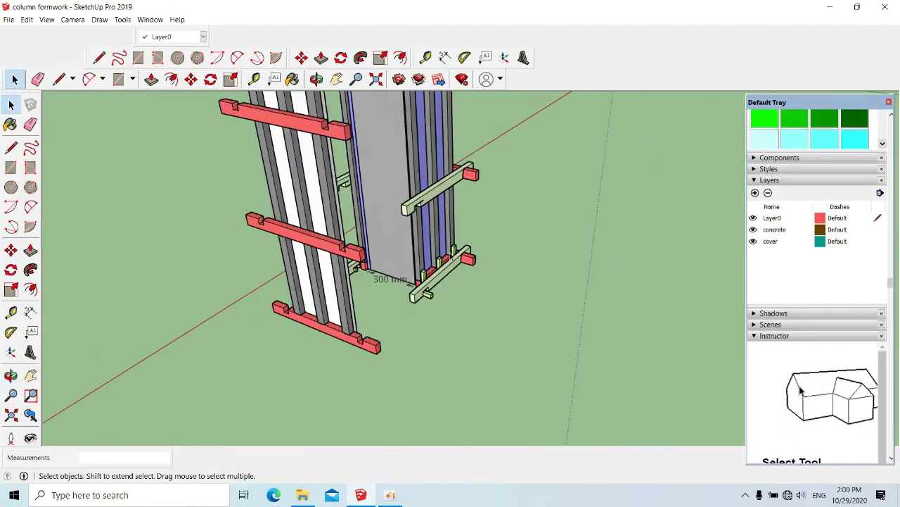
scroll(425, 210, down, 2)
scroll(456, 181, up, 2)
mouse_move(446, 268)
middle_down()
mouse_move(438, 343)
mouse_move(371, 294)
mouse_move(458, 282)
mouse_move(443, 284)
mouse_move(457, 255)
mouse_move(436, 256)
mouse_move(402, 218)
middle_up()
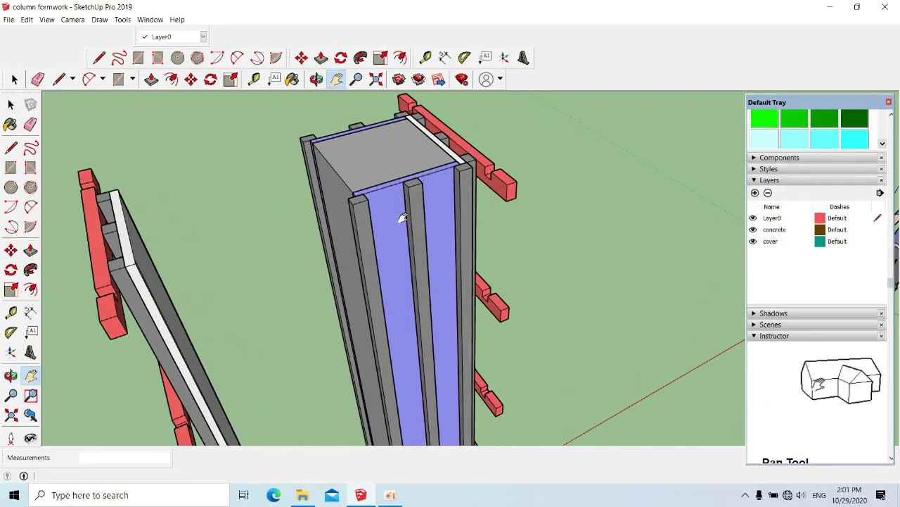
mouse_move(390, 163)
middle_down()
mouse_move(402, 283)
mouse_move(412, 181)
mouse_move(367, 208)
mouse_move(382, 241)
mouse_move(396, 345)
mouse_move(382, 322)
mouse_move(385, 189)
mouse_move(424, 237)
mouse_move(413, 315)
mouse_move(528, 315)
mouse_move(462, 317)
mouse_move(444, 295)
mouse_move(425, 338)
mouse_move(500, 184)
mouse_move(474, 284)
mouse_move(584, 218)
middle_up()
scroll(425, 337, up, 3)
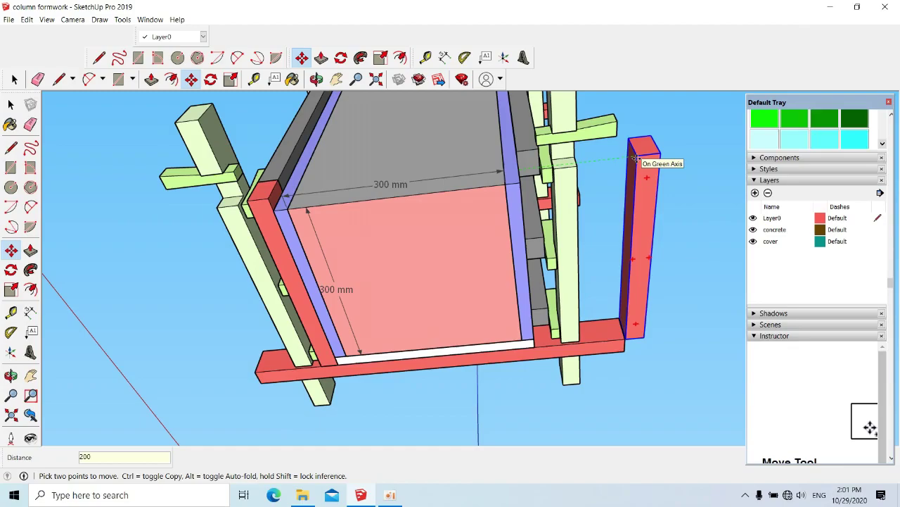
Orbit and pan toward the pink face and the panel corner
mouse_move(631, 192)
middle_down()
mouse_move(535, 282)
mouse_move(408, 164)
mouse_move(332, 245)
mouse_move(366, 189)
mouse_move(367, 217)
middle_up()
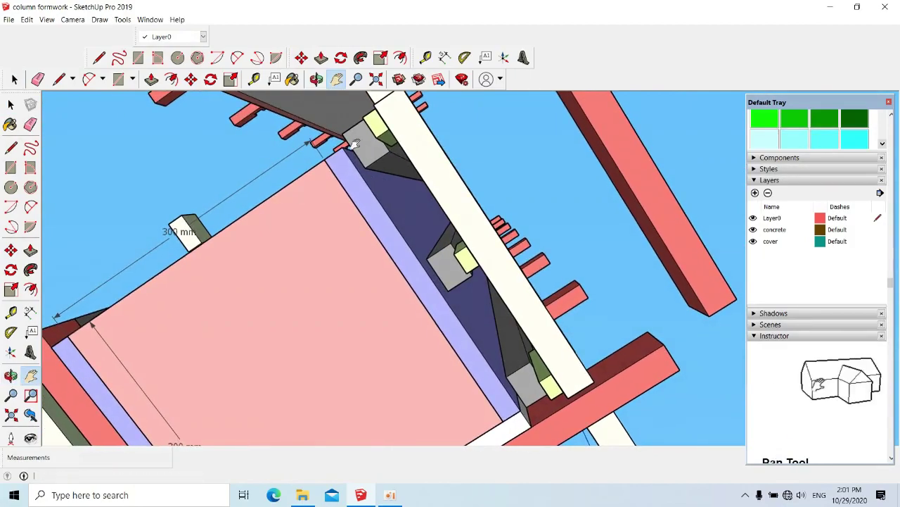
shift+middle_drag(355, 144, 401, 244)
mouse_move(318, 116)
shift+middle_down()
mouse_move(361, 202)
mouse_move(341, 147)
mouse_move(366, 127)
shift+middle_up()
mouse_move(371, 145)
mouse_down()
mouse_move(478, 194)
mouse_move(454, 186)
mouse_up()
middle_drag(448, 209, 415, 182)
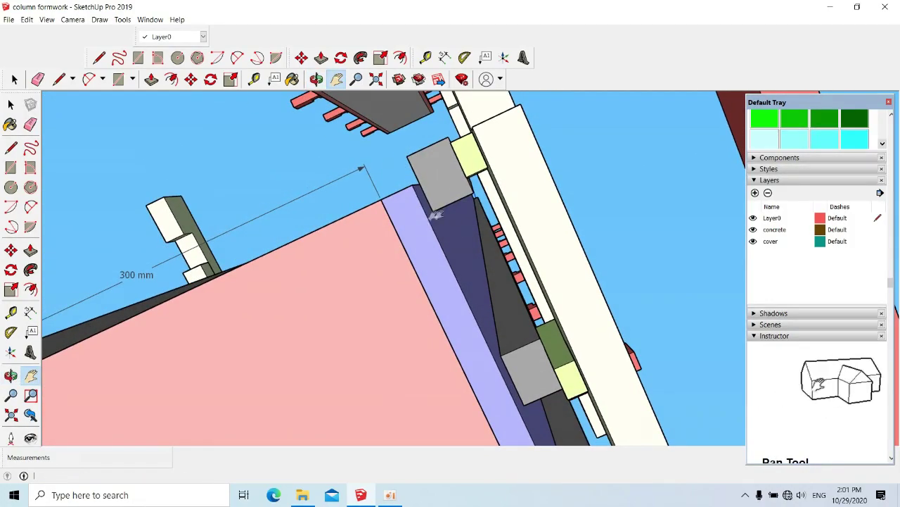
middle_drag(438, 215, 434, 226)
Return to the Select tool, then orbit around the grey corner blocks and zoom out
key(space)
scroll(436, 222, up, 2)
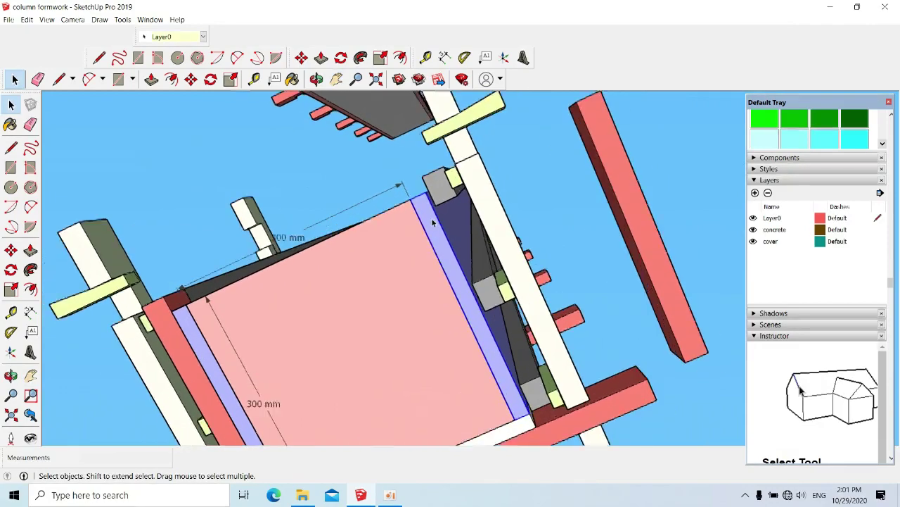
scroll(429, 203, up, 1)
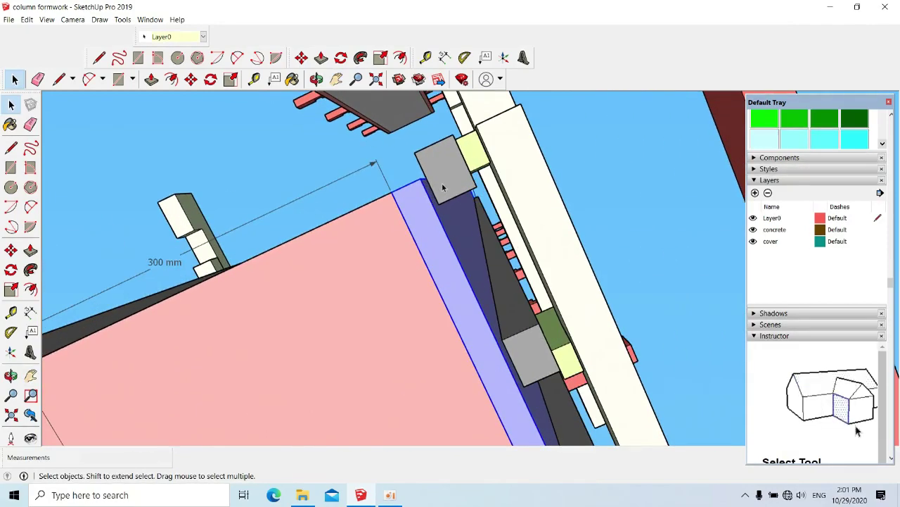
middle_drag(424, 178, 434, 143)
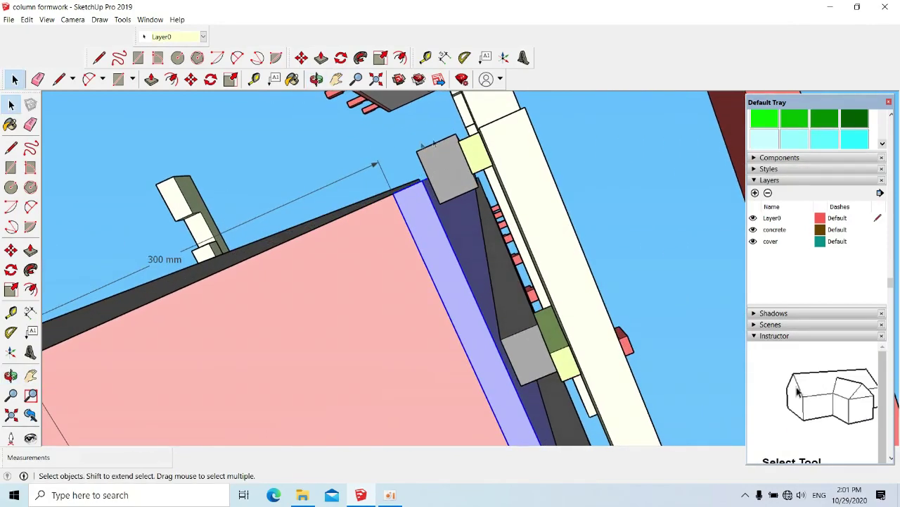
mouse_move(447, 158)
middle_down()
mouse_move(428, 176)
mouse_move(445, 186)
middle_up()
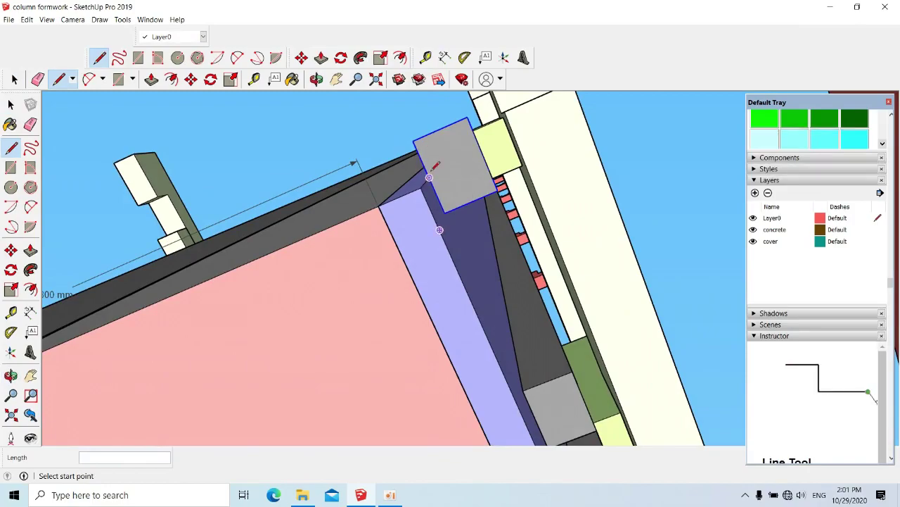
mouse_move(415, 137)
middle_down()
mouse_move(456, 175)
mouse_move(496, 185)
mouse_move(528, 180)
mouse_move(476, 295)
middle_up()
scroll(507, 183, down, 3)
scroll(507, 183, down, 3)
scroll(476, 296, down, 2)
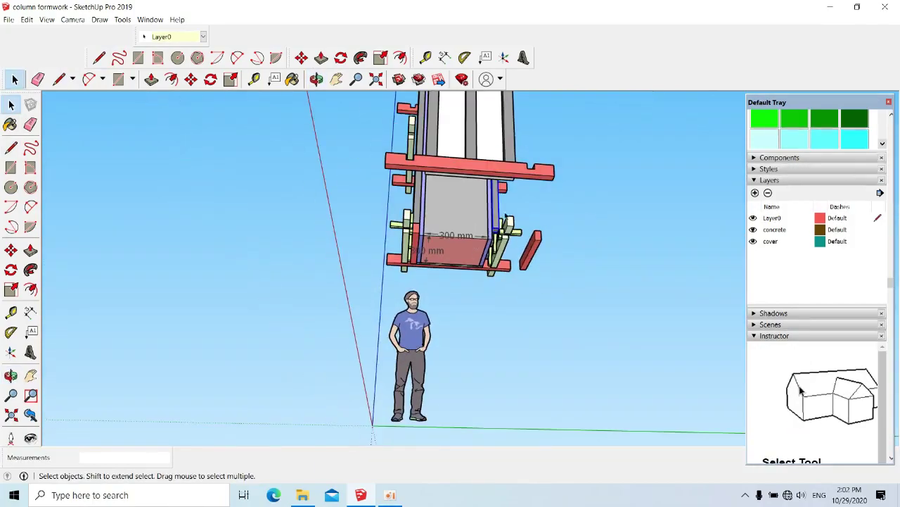
scroll(493, 268, up, 2)
scroll(513, 240, up, 2)
scroll(513, 239, up, 1)
middle_drag(648, 196, 507, 197)
scroll(490, 197, up, 3)
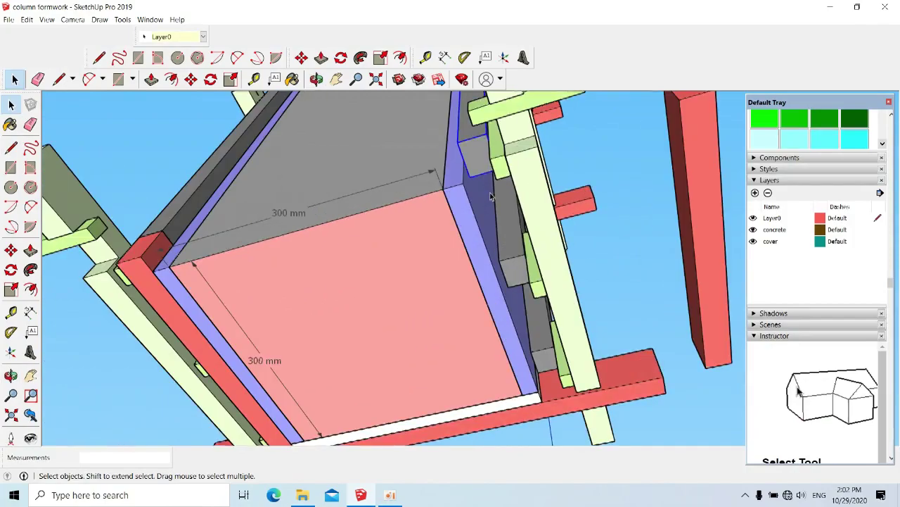
scroll(447, 149, down, 2)
mouse_move(448, 150)
middle_down()
mouse_move(379, 204)
mouse_move(338, 223)
mouse_move(298, 197)
middle_up()
scroll(252, 164, down, 2)
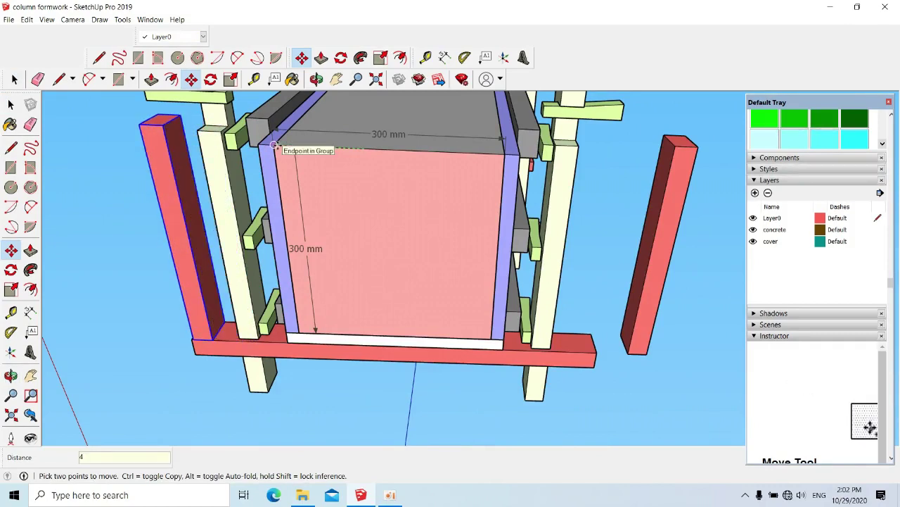
key(ctrl+z)
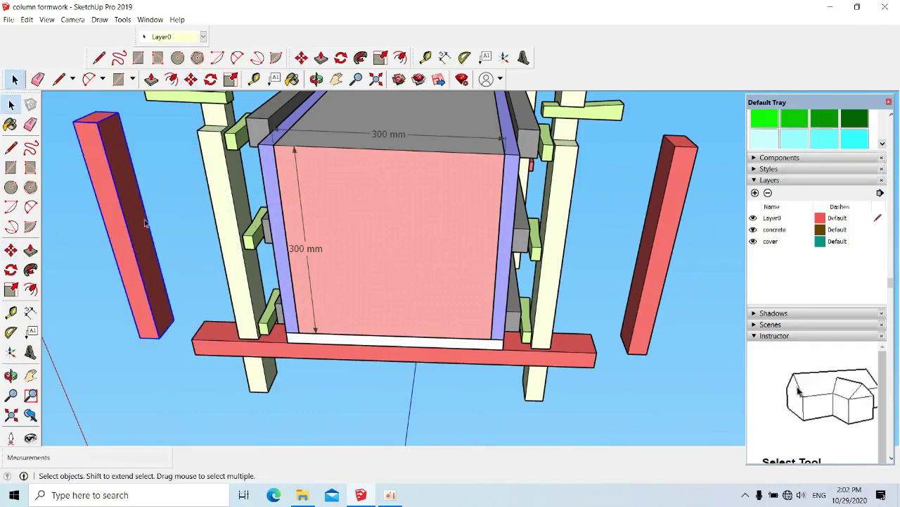
mouse_move(193, 213)
middle_down()
mouse_move(322, 201)
mouse_move(352, 164)
mouse_move(364, 291)
mouse_move(377, 241)
mouse_move(427, 258)
mouse_move(415, 181)
mouse_move(488, 207)
mouse_move(432, 164)
mouse_move(305, 163)
middle_up()
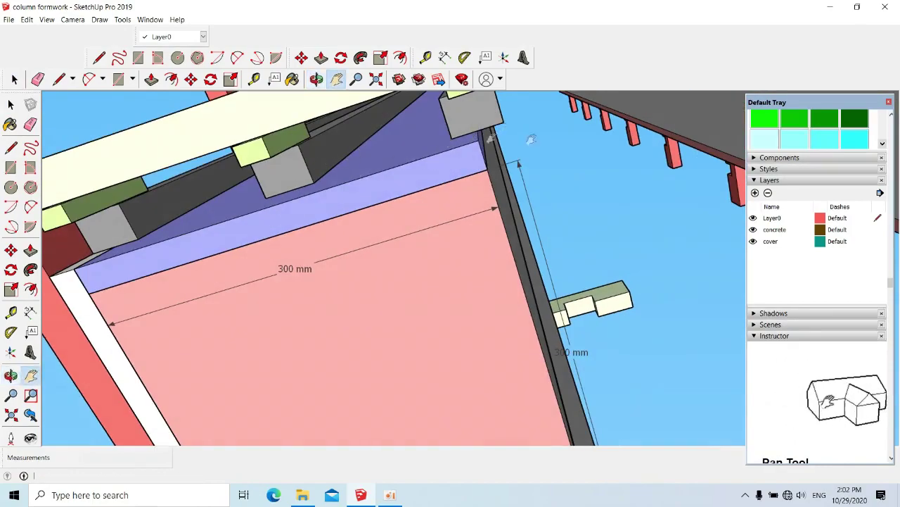
mouse_move(503, 135)
middle_down()
mouse_move(428, 115)
mouse_move(446, 150)
mouse_move(312, 235)
mouse_move(350, 217)
mouse_move(451, 253)
mouse_move(399, 229)
mouse_move(387, 187)
mouse_move(422, 211)
mouse_move(396, 217)
mouse_move(462, 243)
mouse_move(415, 197)
mouse_move(320, 309)
mouse_move(267, 280)
mouse_move(306, 326)
middle_up()
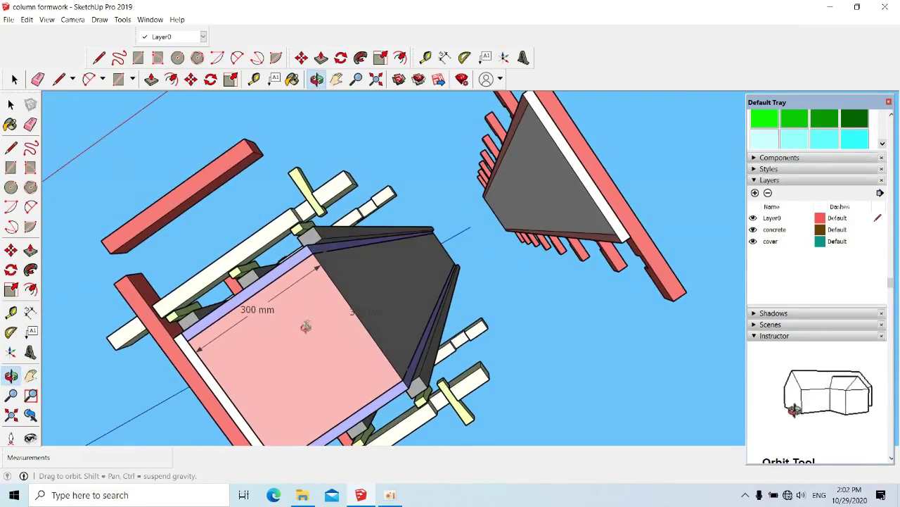
mouse_move(413, 310)
shift+middle_down()
mouse_move(264, 155)
mouse_move(464, 294)
shift+middle_up()
scroll(465, 294, down, 5)
mouse_move(470, 187)
middle_down()
mouse_move(215, 286)
mouse_move(372, 311)
mouse_move(515, 365)
middle_up()
scroll(377, 347, up, 5)
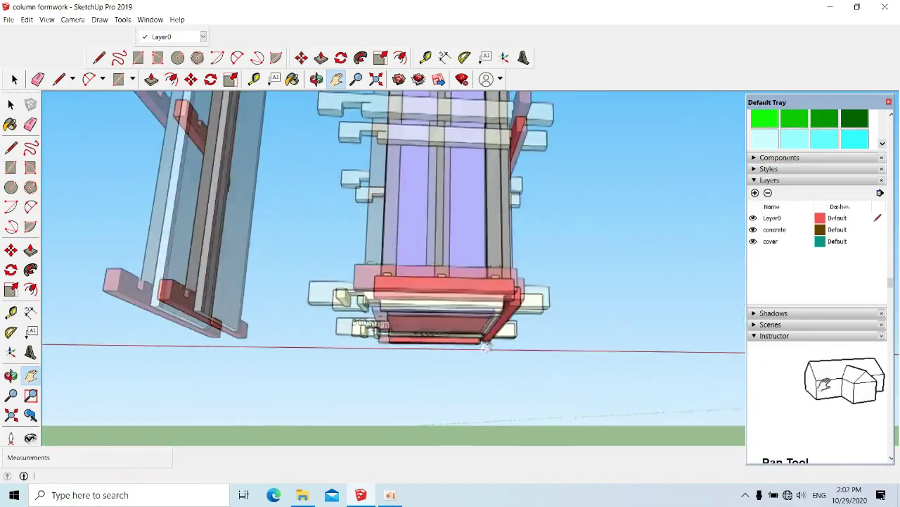
mouse_move(377, 347)
middle_down()
mouse_move(532, 361)
mouse_move(671, 340)
mouse_move(553, 321)
mouse_move(569, 311)
mouse_move(534, 330)
mouse_move(575, 304)
middle_up()
scroll(517, 338, down, 3)
scroll(711, 273, up, 1)
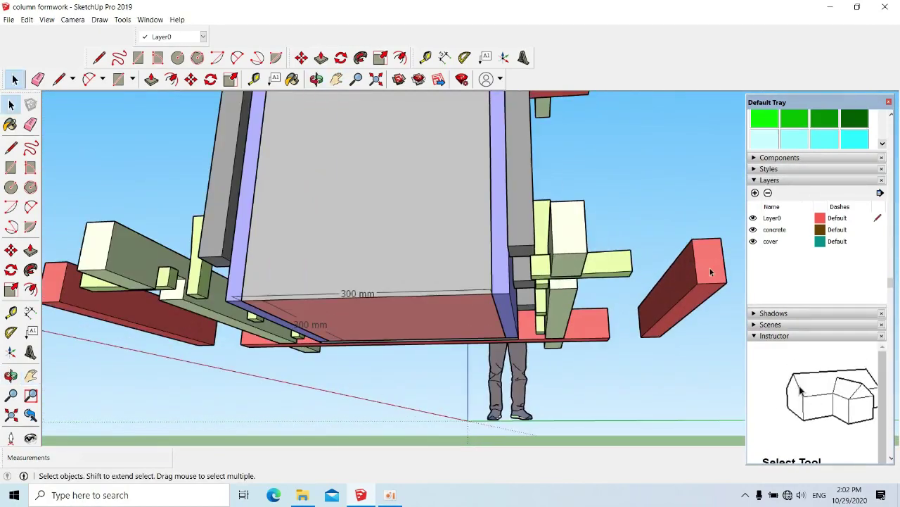
scroll(693, 249, up, 1)
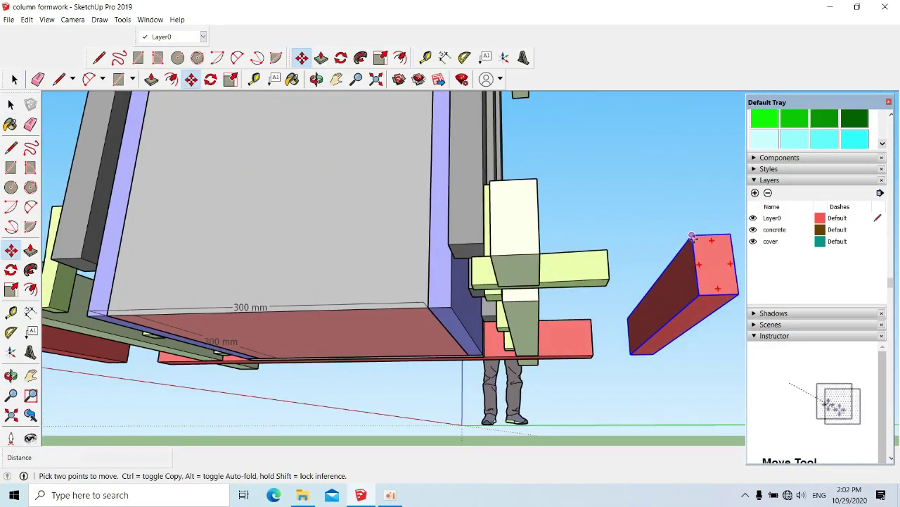
middle_drag(692, 235, 689, 234)
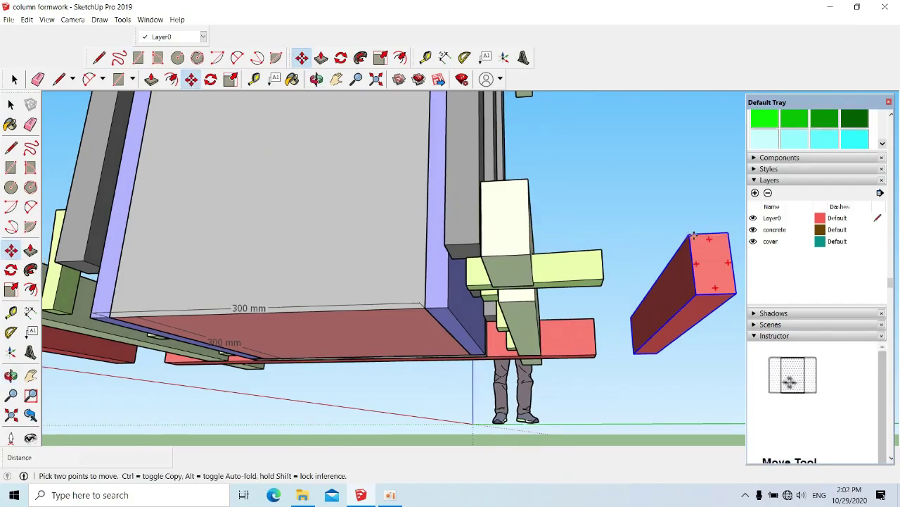
middle_drag(445, 246, 581, 266)
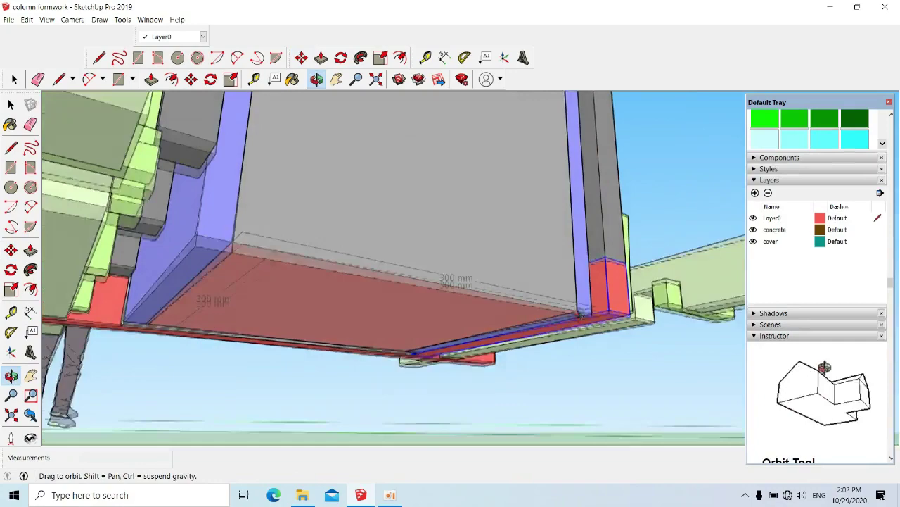
mouse_move(582, 266)
middle_down()
mouse_move(577, 295)
mouse_move(621, 246)
middle_up()
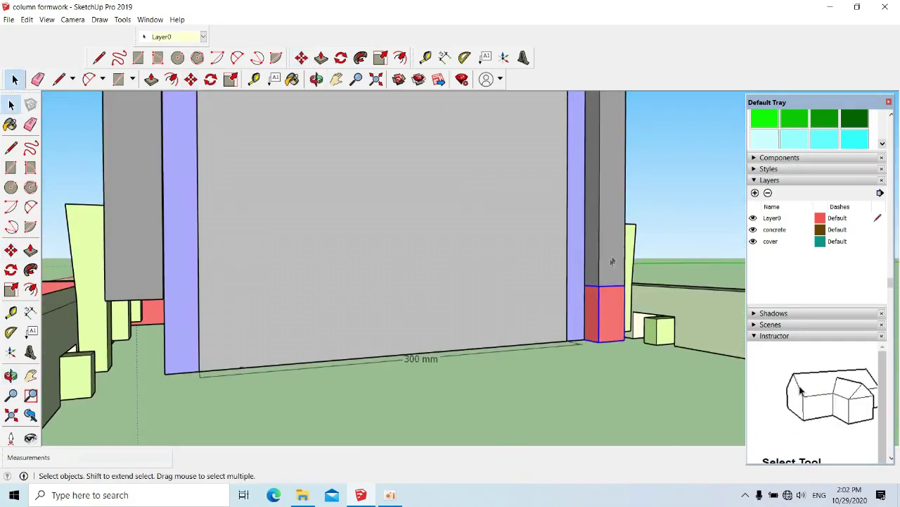
scroll(591, 282, down, 3)
mouse_move(591, 281)
middle_down()
mouse_move(450, 232)
mouse_move(307, 211)
mouse_move(159, 152)
middle_up()
Move the loose red board by its corner against the column panel, then check the base
shift+middle_drag(133, 206, 149, 270)
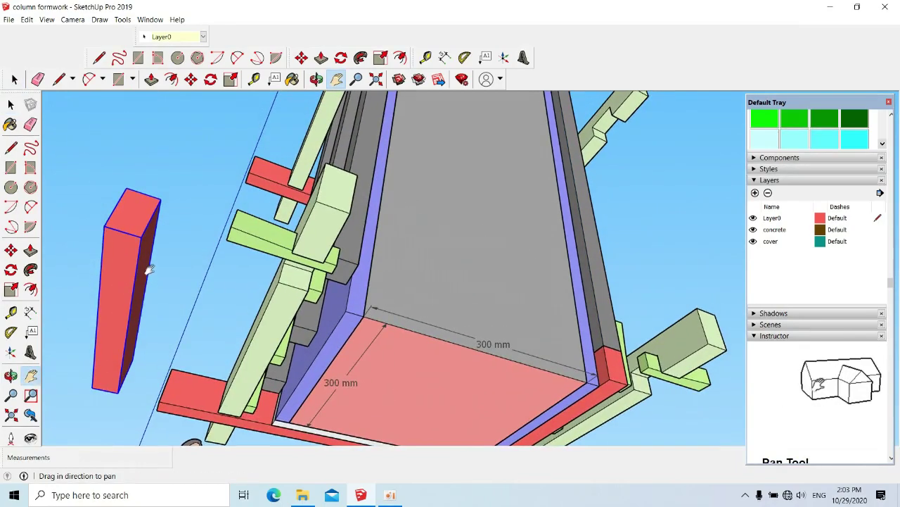
click(162, 202)
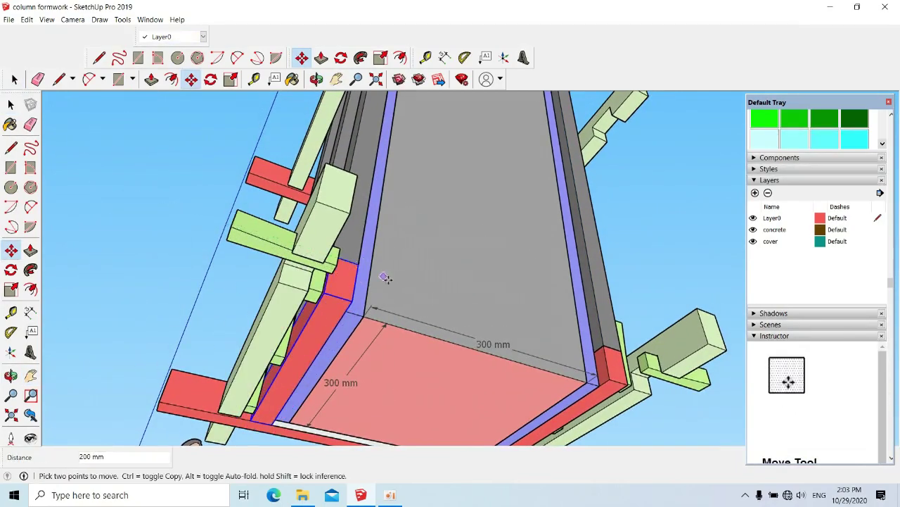
middle_drag(386, 278, 441, 351)
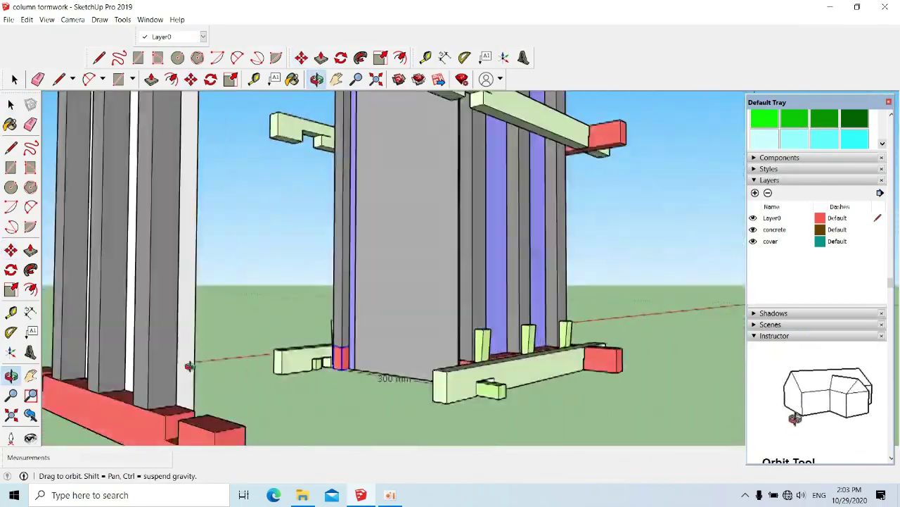
mouse_move(442, 352)
middle_down()
mouse_move(387, 368)
mouse_move(472, 218)
mouse_move(464, 268)
mouse_move(497, 202)
mouse_move(497, 321)
mouse_move(503, 256)
mouse_move(616, 282)
mouse_move(469, 277)
mouse_move(424, 232)
mouse_move(559, 302)
mouse_move(520, 211)
mouse_move(480, 191)
mouse_move(514, 215)
mouse_move(506, 224)
mouse_move(471, 194)
mouse_move(571, 284)
mouse_move(457, 201)
mouse_move(453, 183)
mouse_move(455, 273)
mouse_move(450, 253)
mouse_move(460, 237)
mouse_move(352, 263)
mouse_move(384, 257)
mouse_move(283, 324)
mouse_move(308, 419)
middle_up()
key(space)
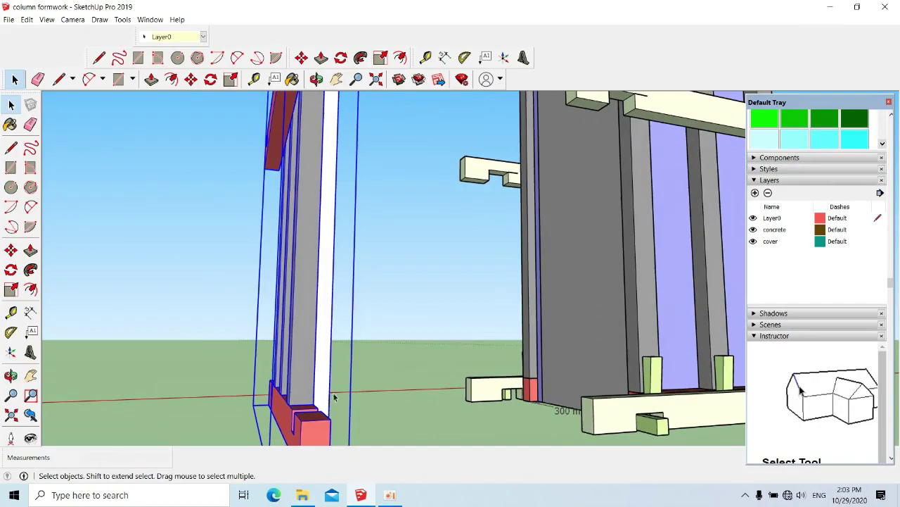
mouse_move(354, 383)
shift+middle_down()
mouse_move(331, 251)
mouse_move(246, 382)
mouse_move(268, 393)
mouse_move(261, 322)
mouse_move(272, 252)
mouse_move(257, 272)
mouse_move(364, 302)
shift+middle_up()
mouse_move(417, 275)
middle_down()
mouse_move(121, 266)
mouse_move(479, 258)
mouse_move(443, 213)
mouse_move(568, 202)
middle_up()
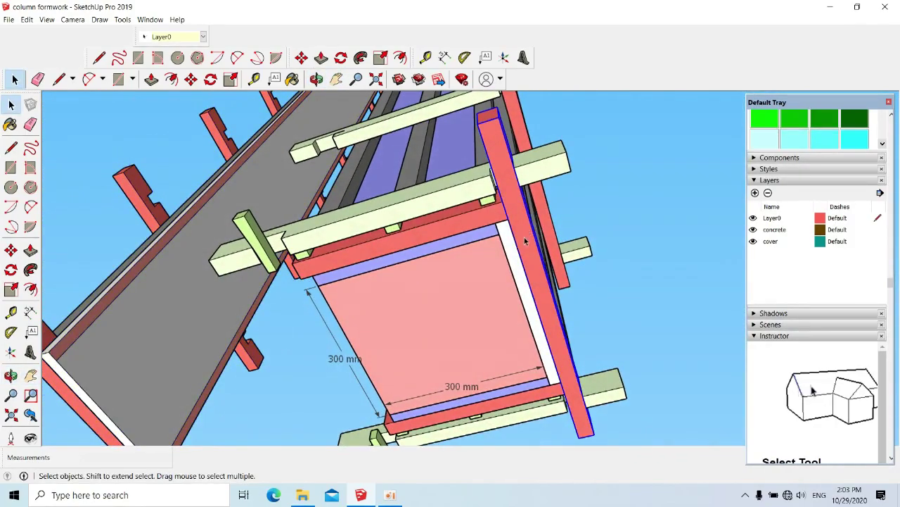
Slide the red plank 200 mm along the red axis
click(514, 167)
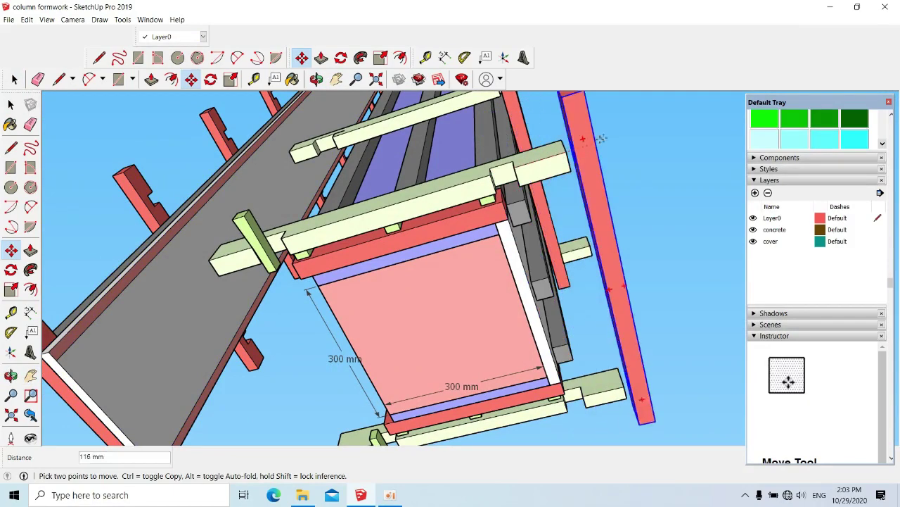
text(0)
key(Return)
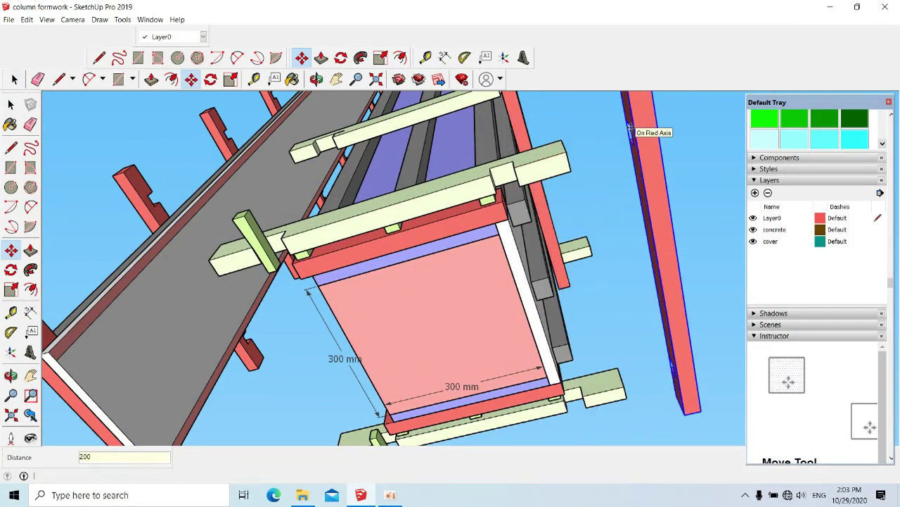
Orbit and zoom from below the column up to an oblique view of the formwork
middle_drag(640, 246, 301, 295)
scroll(330, 285, up, 1)
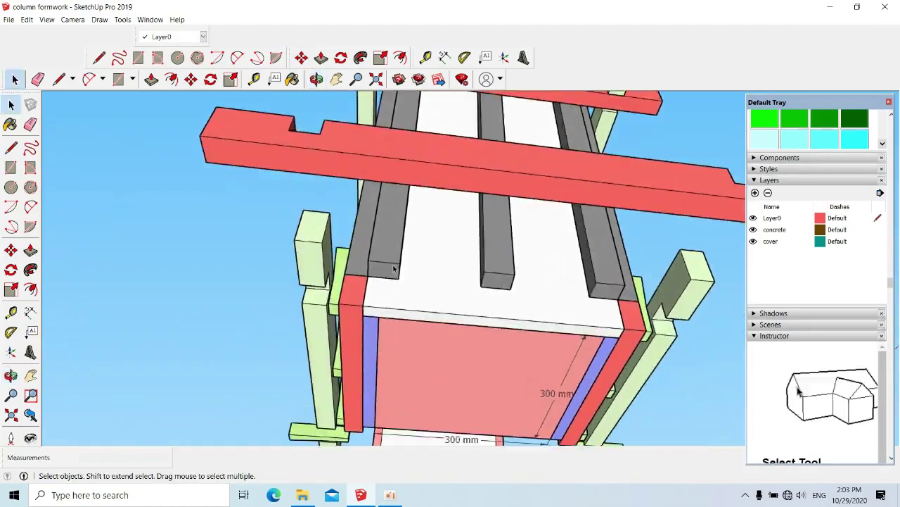
scroll(373, 273, up, 1)
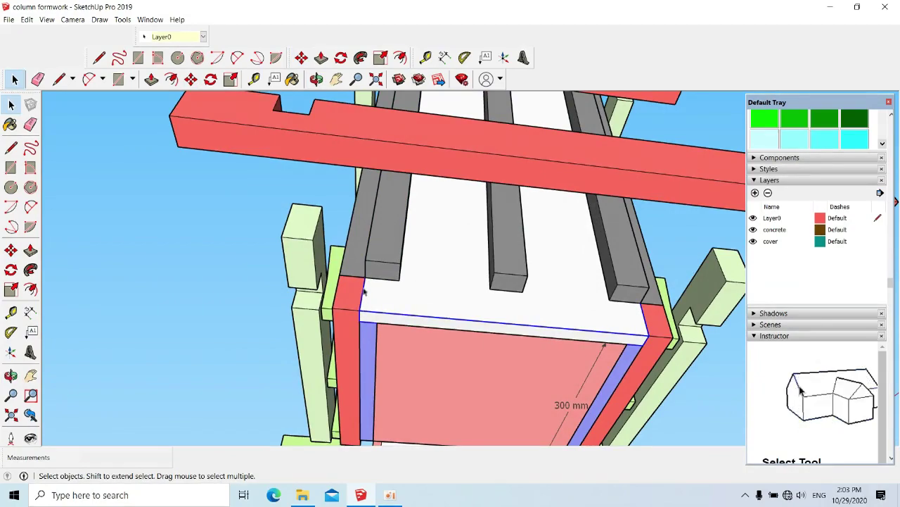
mouse_move(369, 284)
middle_down()
mouse_move(420, 272)
mouse_move(426, 221)
middle_up()
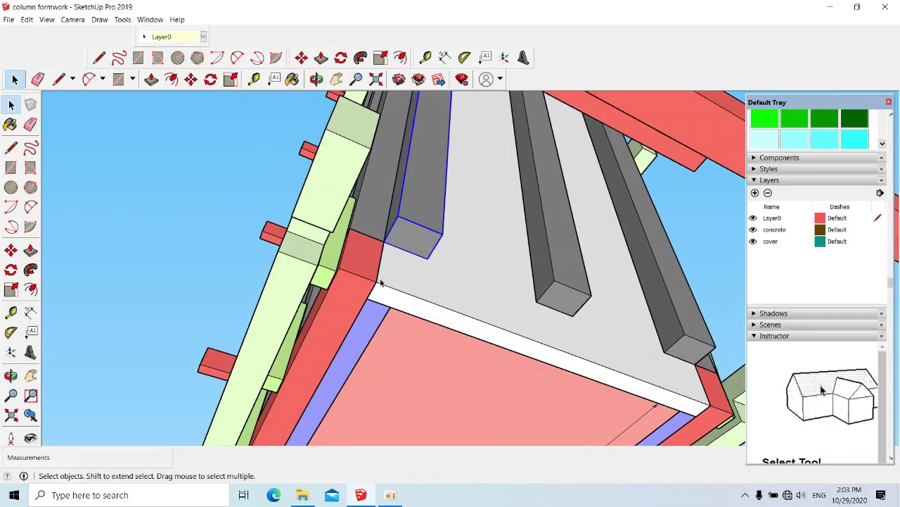
middle_drag(542, 286, 452, 259)
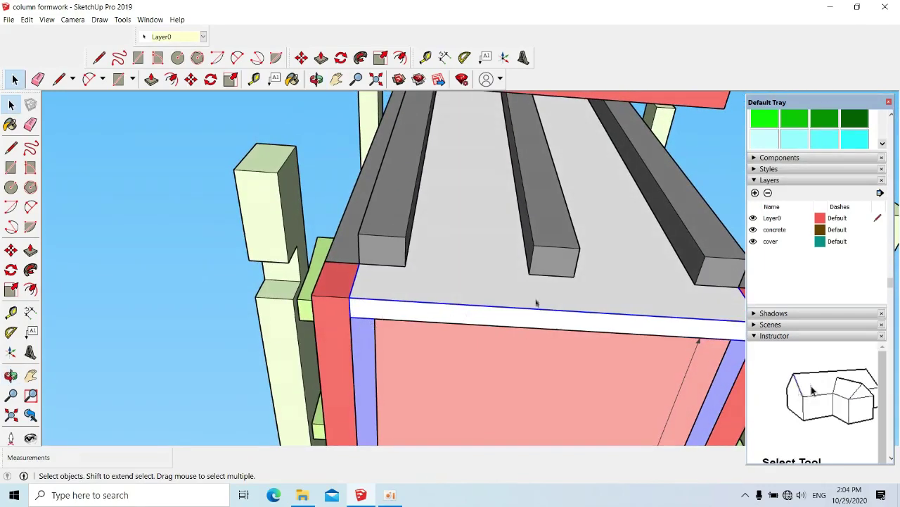
mouse_move(492, 257)
shift+middle_down()
mouse_move(506, 256)
mouse_move(407, 266)
mouse_move(506, 271)
mouse_move(446, 287)
mouse_move(420, 267)
mouse_move(496, 337)
mouse_move(614, 362)
mouse_move(643, 386)
mouse_move(593, 375)
mouse_move(708, 415)
mouse_move(639, 382)
mouse_move(504, 278)
shift+middle_up()
scroll(458, 296, down, 3)
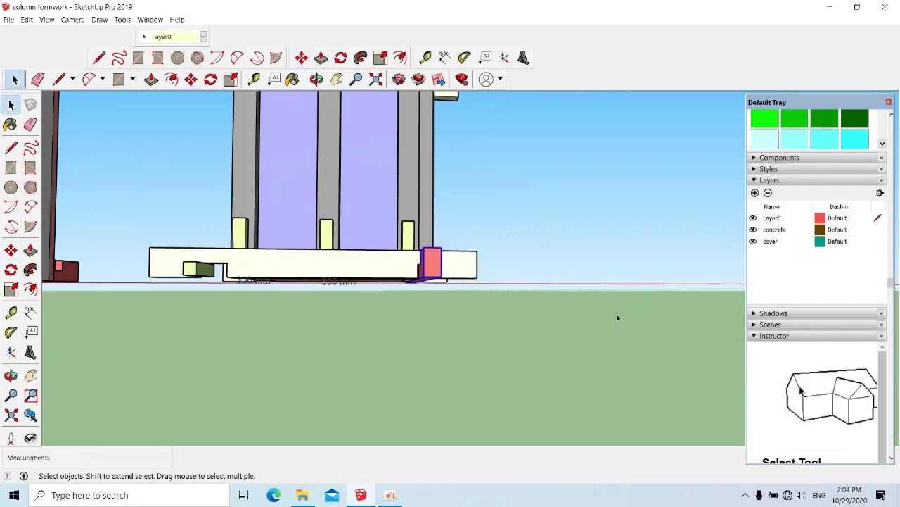
mouse_move(509, 249)
middle_down()
mouse_move(245, 302)
mouse_move(420, 298)
mouse_move(573, 257)
mouse_move(556, 341)
mouse_move(396, 374)
mouse_move(559, 301)
mouse_move(541, 244)
mouse_move(458, 312)
mouse_move(428, 306)
mouse_move(520, 299)
mouse_move(432, 320)
middle_up()
scroll(559, 301, up, 2)
scroll(560, 301, up, 2)
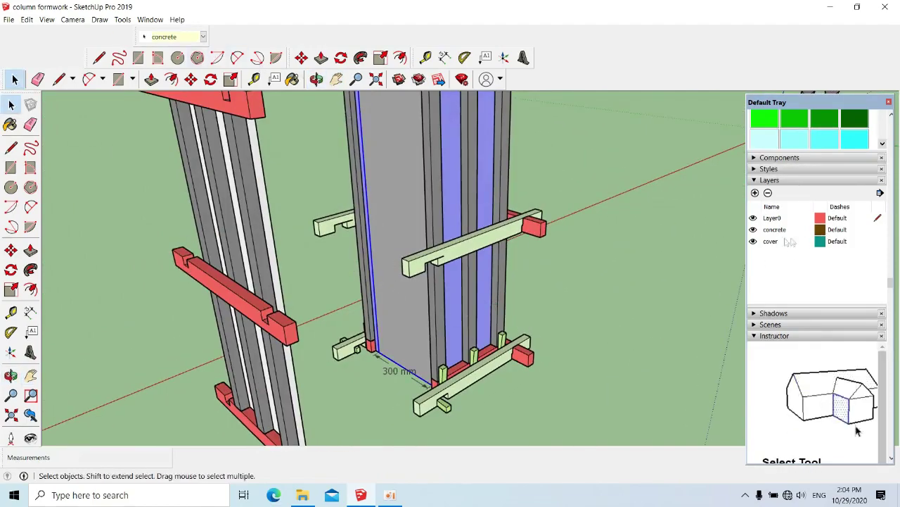
mouse_move(608, 312)
middle_down()
mouse_move(396, 403)
mouse_move(508, 275)
mouse_move(492, 290)
mouse_move(330, 228)
mouse_move(471, 219)
mouse_move(487, 252)
mouse_move(460, 235)
mouse_move(454, 246)
middle_up()
Zoom and orbit for a close look at the column base and its beam corner
scroll(449, 258, up, 2)
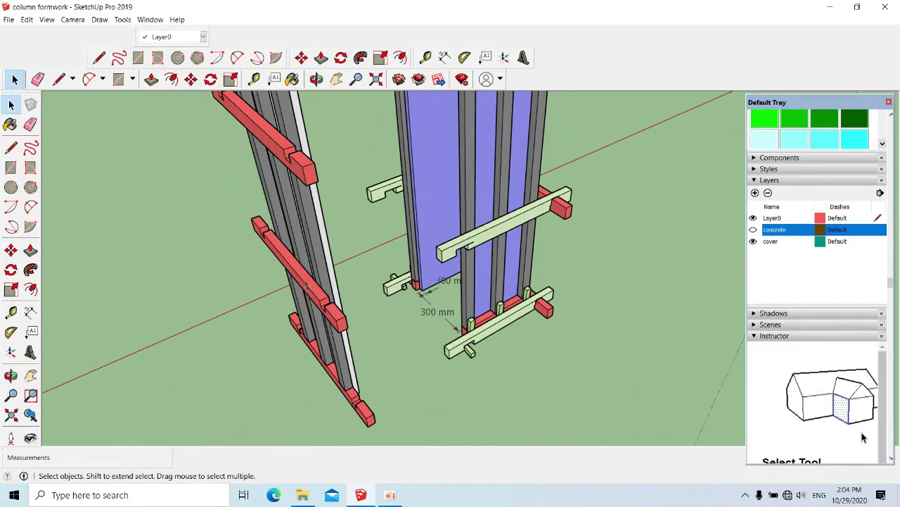
mouse_move(562, 232)
middle_down()
mouse_move(524, 197)
mouse_move(553, 194)
middle_up()
mouse_move(483, 264)
middle_down()
mouse_move(396, 316)
mouse_move(435, 345)
mouse_move(418, 352)
mouse_move(438, 373)
mouse_move(342, 354)
mouse_move(382, 318)
mouse_move(373, 346)
mouse_move(237, 418)
mouse_move(156, 422)
mouse_move(610, 309)
mouse_move(535, 211)
mouse_move(552, 214)
middle_up()
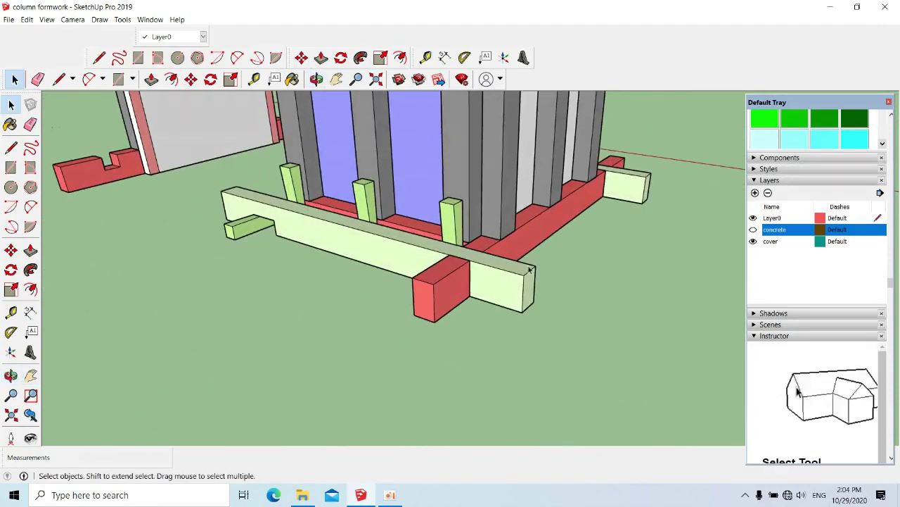
middle_drag(533, 277, 484, 284)
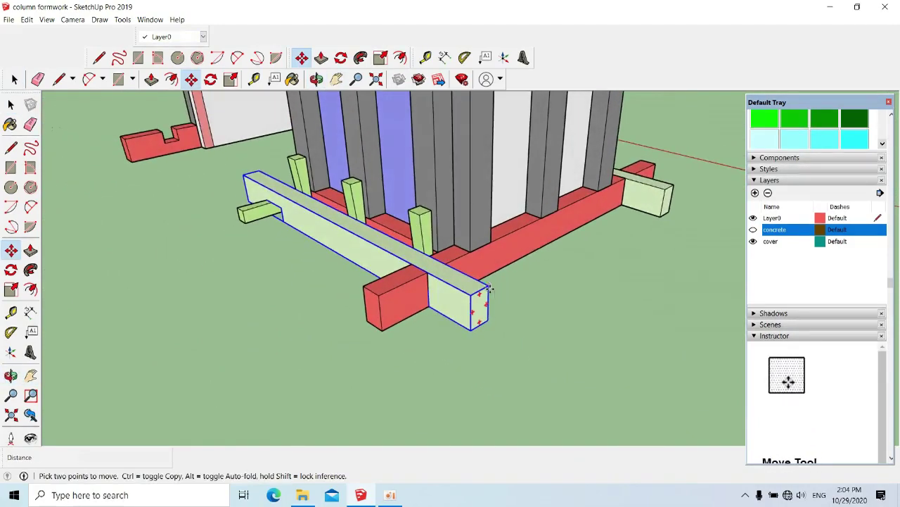
Slide the green base beam away from the red yoke boards and drop it
click(490, 289)
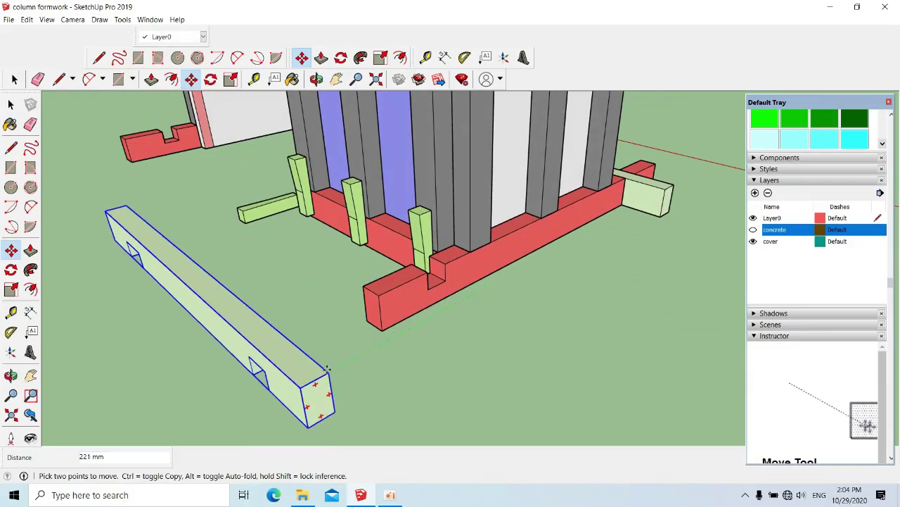
mouse_move(420, 320)
middle_down()
mouse_move(364, 300)
mouse_move(399, 266)
middle_up()
scroll(396, 282, up, 2)
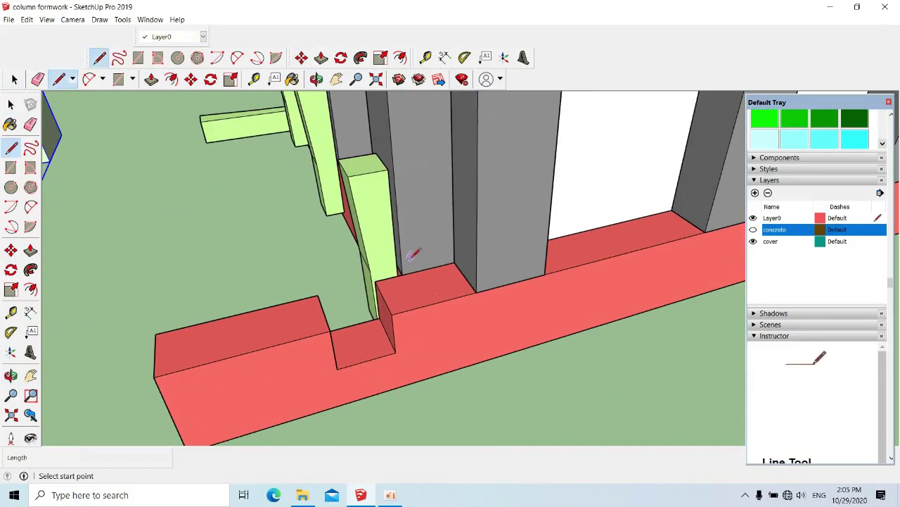
mouse_move(407, 266)
middle_down()
mouse_move(423, 277)
mouse_move(403, 259)
mouse_move(451, 361)
middle_up()
key(space)
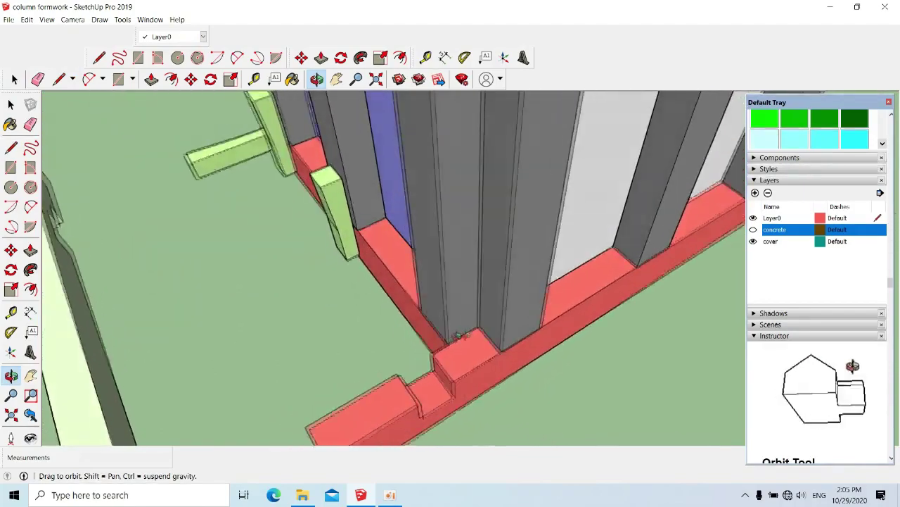
mouse_move(451, 362)
middle_down()
mouse_move(445, 274)
mouse_move(426, 214)
mouse_move(458, 247)
middle_up()
scroll(456, 248, down, 3)
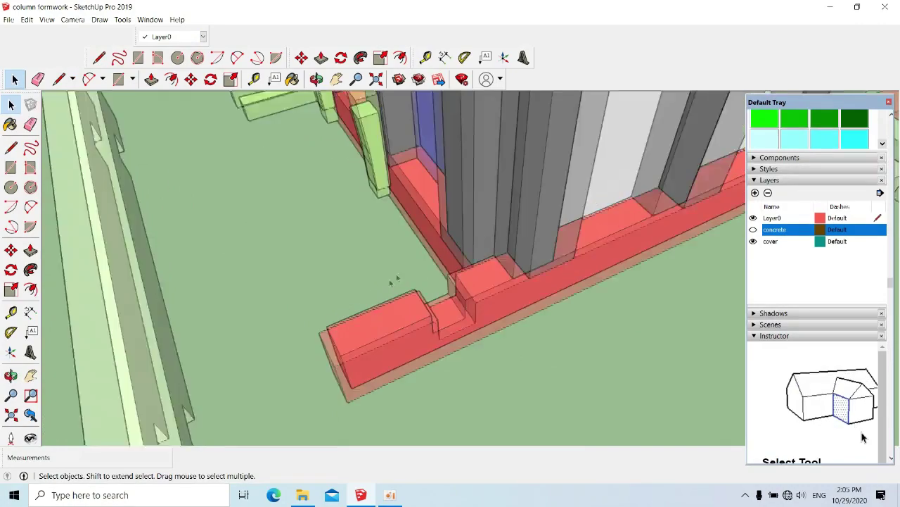
scroll(523, 251, up, 5)
Orbit and zoom around the base to inspect the notched red yoke corner
mouse_move(499, 271)
mouse_down()
mouse_move(420, 288)
mouse_move(479, 267)
mouse_move(482, 284)
mouse_up()
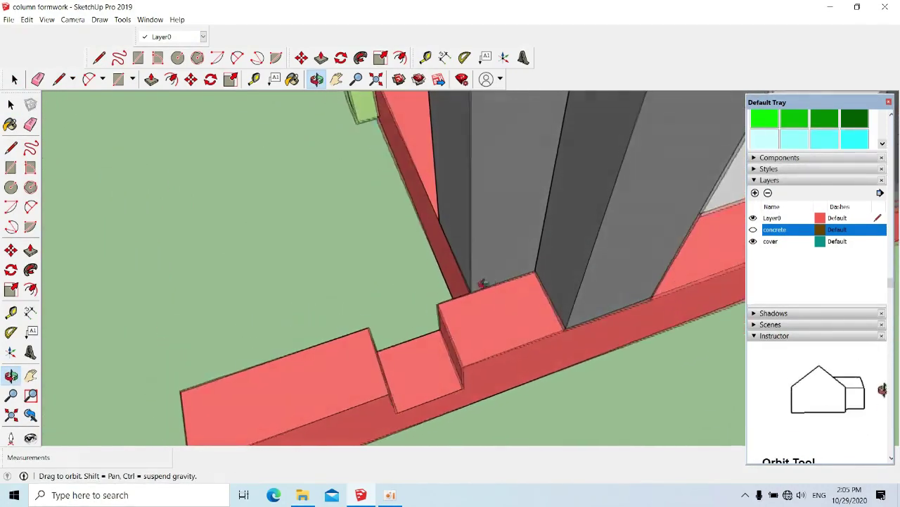
mouse_move(483, 292)
middle_down()
mouse_move(442, 298)
mouse_move(483, 291)
mouse_move(479, 298)
mouse_move(445, 234)
mouse_move(460, 297)
mouse_move(495, 318)
mouse_move(674, 288)
mouse_move(654, 295)
mouse_move(452, 247)
mouse_move(378, 318)
mouse_move(444, 317)
middle_up()
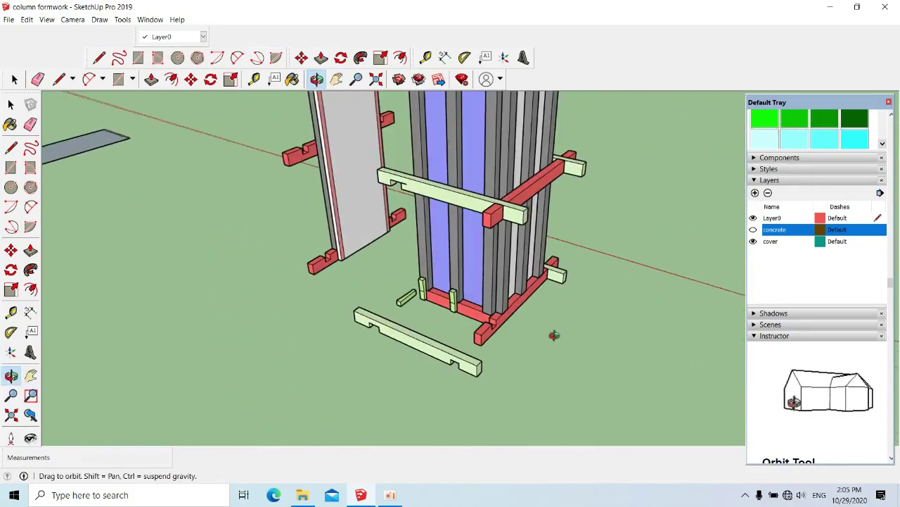
mouse_move(595, 301)
middle_down()
mouse_move(528, 316)
mouse_move(561, 284)
mouse_move(531, 320)
mouse_move(485, 337)
middle_up()
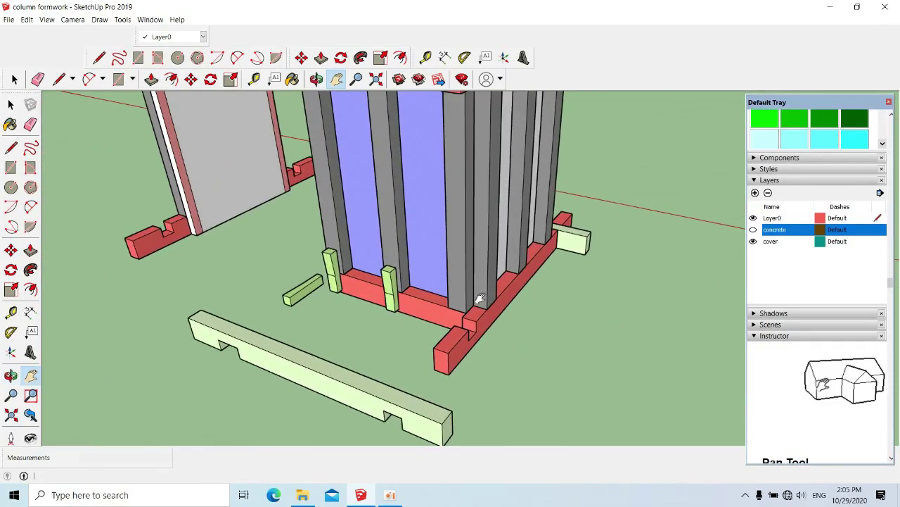
mouse_move(502, 335)
middle_down()
mouse_move(526, 331)
mouse_move(382, 308)
mouse_move(382, 275)
mouse_move(465, 311)
middle_up()
mouse_move(423, 237)
middle_down()
mouse_move(356, 263)
mouse_move(466, 225)
mouse_move(537, 218)
middle_up()
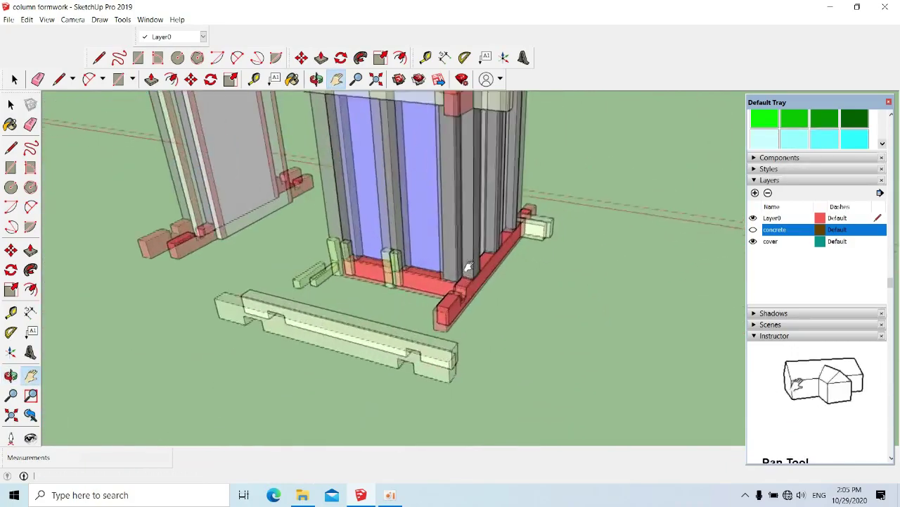
middle_drag(545, 259, 561, 246)
scroll(544, 282, up, 5)
mouse_move(545, 282)
middle_down()
mouse_move(502, 302)
mouse_move(547, 267)
mouse_move(345, 271)
mouse_move(522, 265)
mouse_move(436, 296)
mouse_move(514, 321)
mouse_move(291, 323)
mouse_move(511, 331)
mouse_move(401, 345)
middle_up()
scroll(354, 357, up, 3)
With Move (M), pick the green beam's corner to slide it back toward the base
key(m)
scroll(348, 338, up, 2)
mouse_move(347, 338)
middle_down()
mouse_move(312, 354)
mouse_move(373, 313)
middle_up()
click(363, 312)
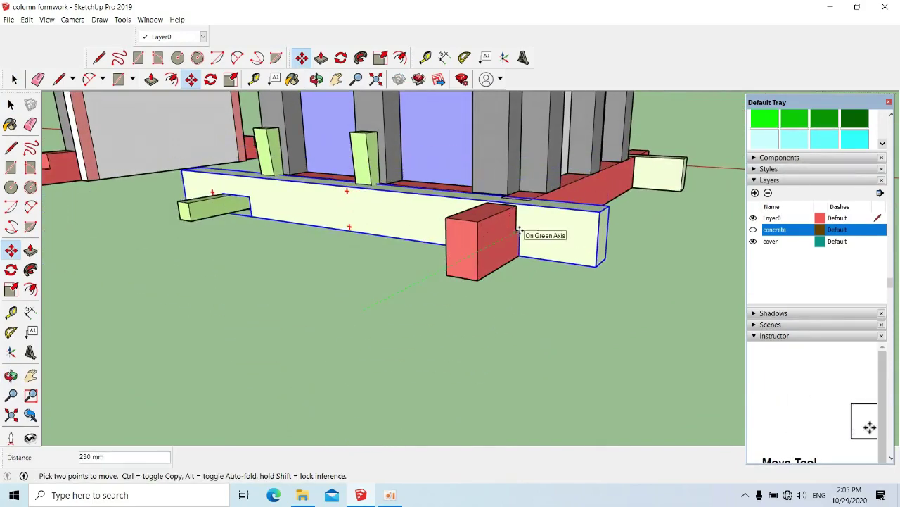
click(516, 230)
key(space)
scroll(412, 296, down, 3)
mouse_move(320, 285)
middle_down()
mouse_move(483, 321)
mouse_move(443, 358)
mouse_move(302, 326)
mouse_move(445, 275)
mouse_move(465, 298)
mouse_move(387, 327)
middle_up()
key(o)
drag(388, 328, 408, 353)
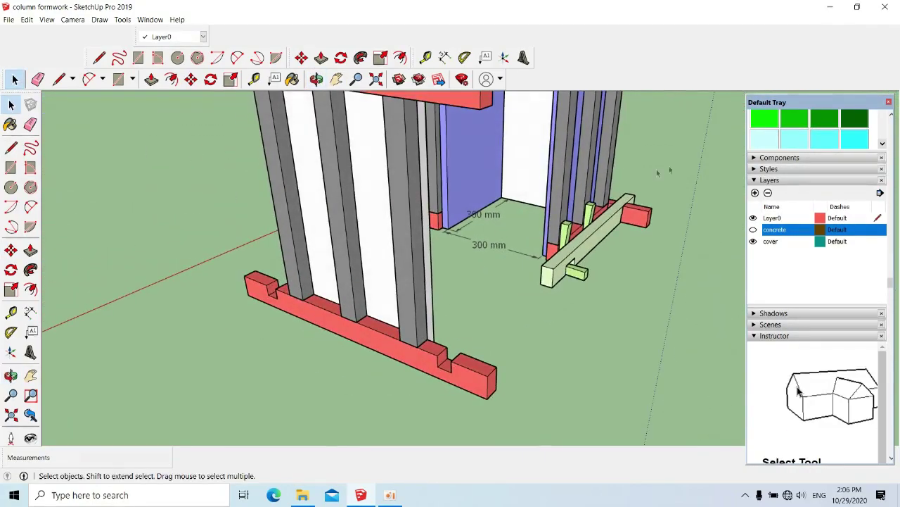
mouse_move(453, 274)
middle_down()
mouse_move(402, 297)
mouse_move(312, 258)
mouse_move(372, 249)
mouse_move(340, 313)
mouse_move(454, 258)
middle_up()
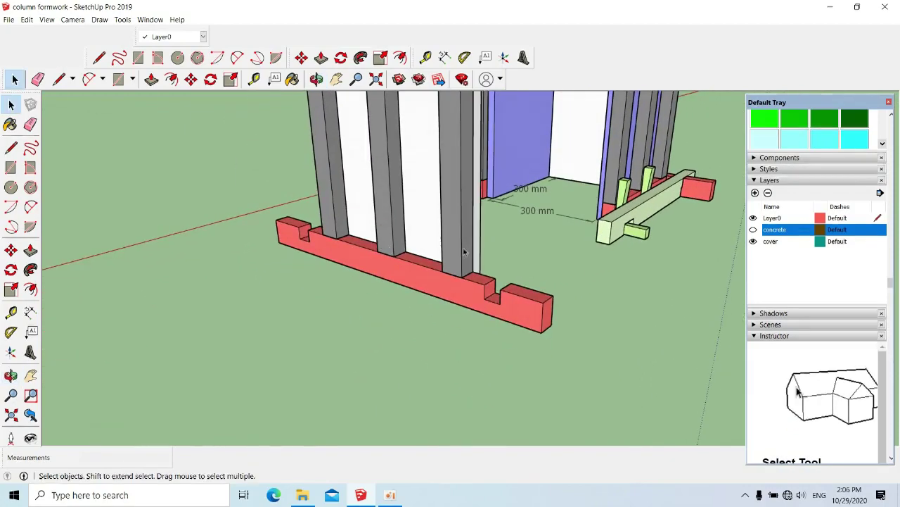
scroll(468, 236, down, 2)
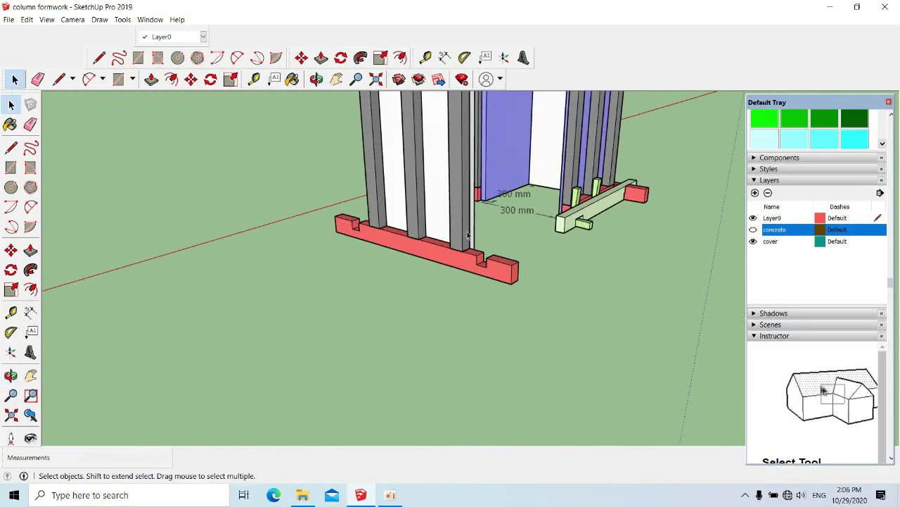
shift+middle_drag(497, 209, 405, 294)
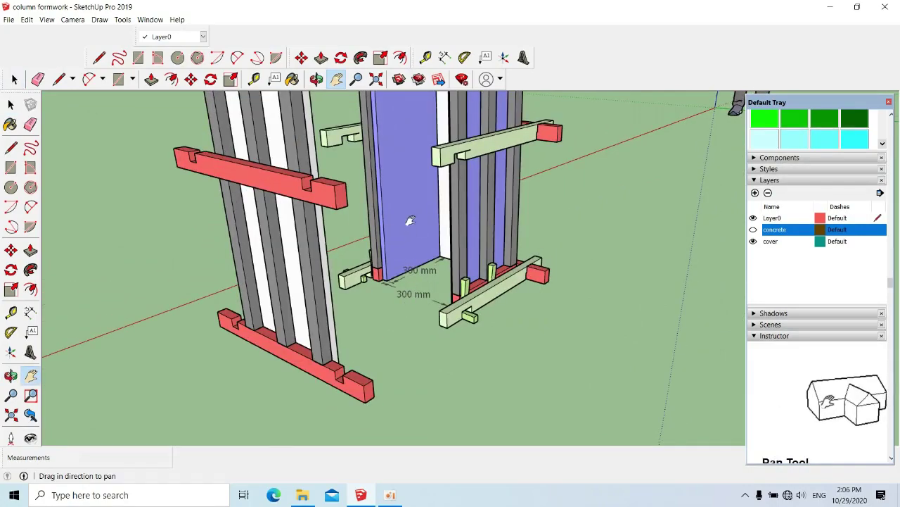
shift+middle_drag(411, 221, 363, 305)
scroll(349, 219, down, 1)
scroll(355, 221, down, 1)
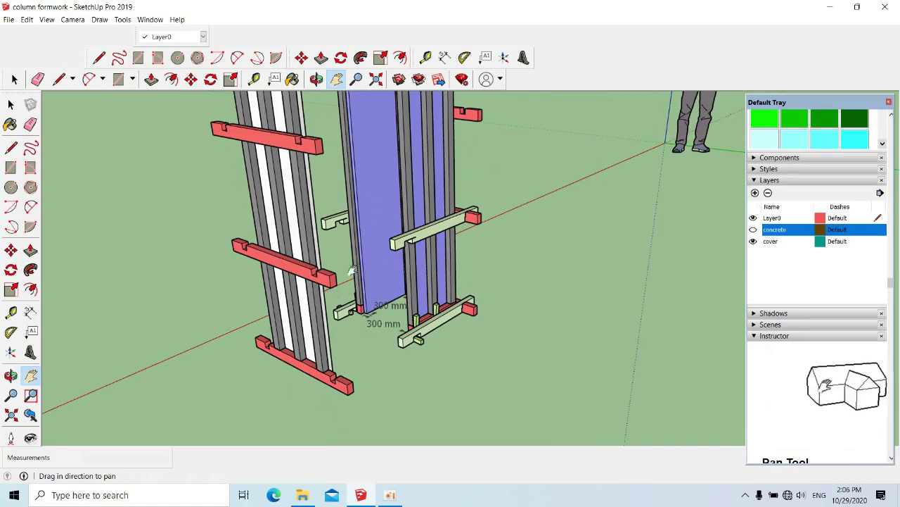
shift+middle_drag(413, 203, 410, 234)
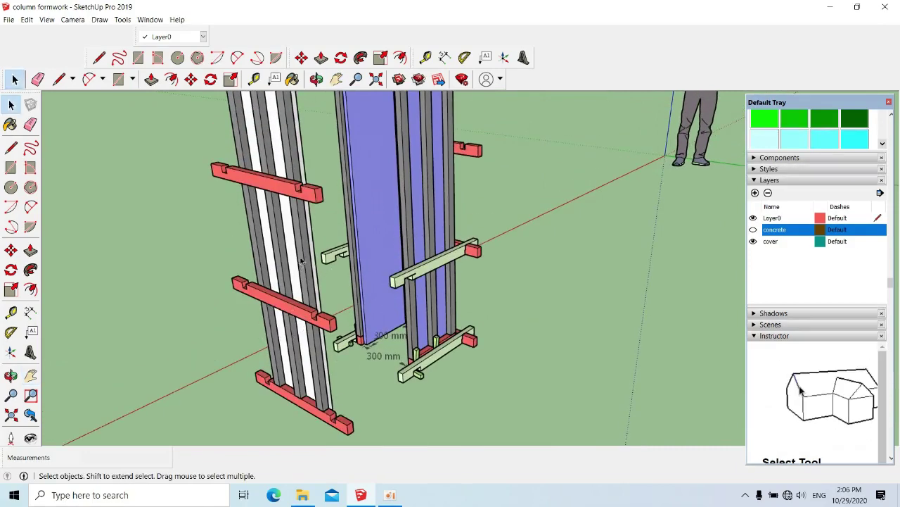
mouse_move(276, 234)
middle_down()
mouse_move(259, 230)
mouse_move(352, 138)
middle_up()
scroll(378, 275, up, 3)
mouse_move(510, 276)
middle_down()
mouse_move(365, 317)
mouse_move(235, 314)
middle_up()
scroll(304, 290, down, 3)
scroll(368, 259, up, 2)
mouse_move(342, 237)
middle_down()
mouse_move(477, 284)
mouse_move(341, 298)
mouse_move(395, 298)
mouse_move(373, 343)
mouse_move(340, 335)
mouse_move(399, 282)
mouse_move(487, 287)
mouse_move(496, 267)
mouse_move(437, 274)
mouse_move(443, 272)
middle_up()
mouse_move(498, 264)
middle_down()
mouse_move(396, 298)
mouse_move(345, 225)
mouse_move(380, 271)
middle_up()
scroll(384, 269, down, 3)
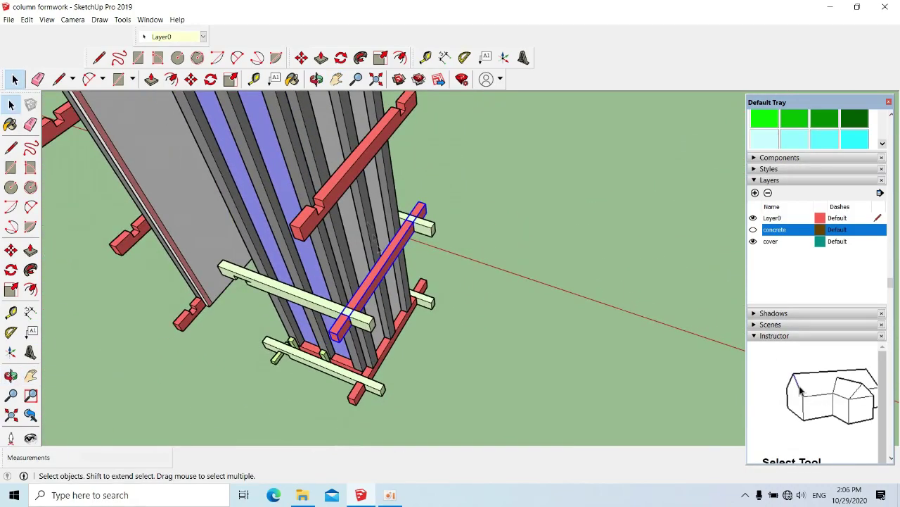
scroll(345, 176, down, 2)
click(344, 175)
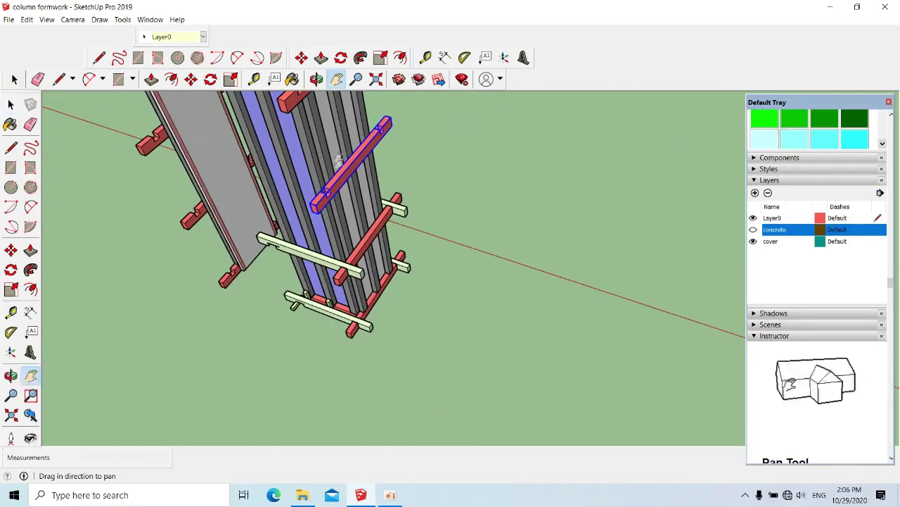
mouse_move(341, 149)
shift+middle_down()
mouse_move(398, 325)
mouse_move(398, 258)
shift+middle_up()
scroll(383, 215, up, 3)
mouse_move(387, 212)
middle_down()
mouse_move(406, 336)
mouse_move(378, 348)
mouse_move(348, 340)
mouse_move(378, 354)
mouse_move(312, 348)
middle_up()
scroll(406, 336, up, 3)
scroll(405, 336, up, 2)
scroll(346, 341, up, 2)
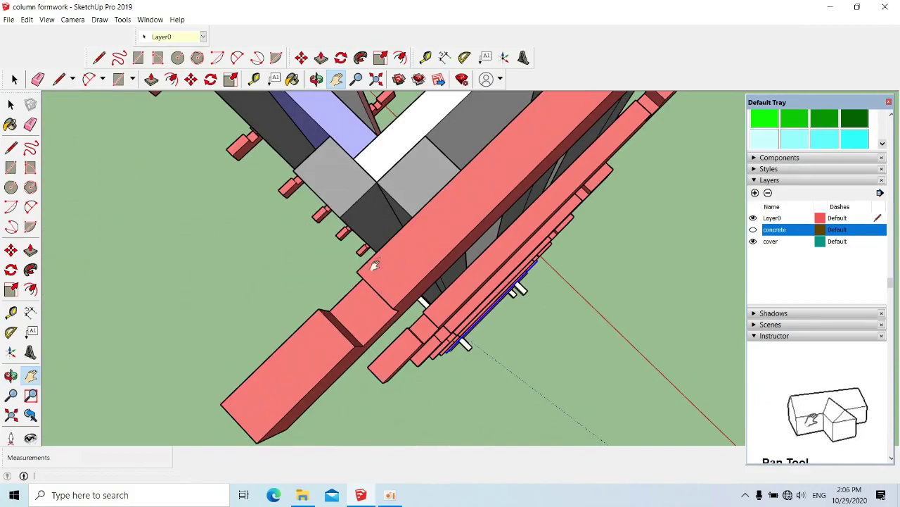
mouse_move(394, 288)
middle_down()
mouse_move(507, 331)
mouse_move(462, 211)
mouse_move(464, 260)
mouse_move(565, 249)
mouse_move(461, 174)
mouse_move(531, 243)
middle_up()
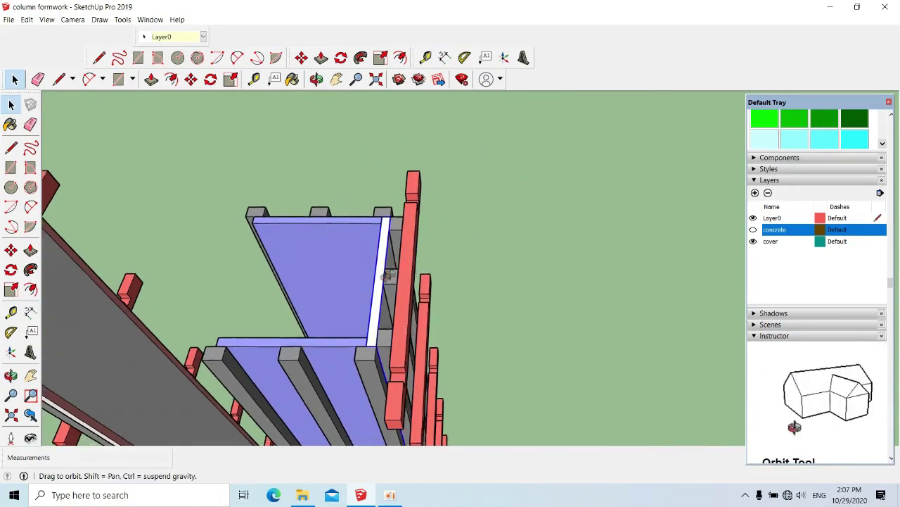
middle_drag(389, 275, 363, 338)
scroll(392, 268, down, 3)
mouse_move(392, 268)
middle_down()
mouse_move(350, 218)
mouse_move(295, 261)
middle_up()
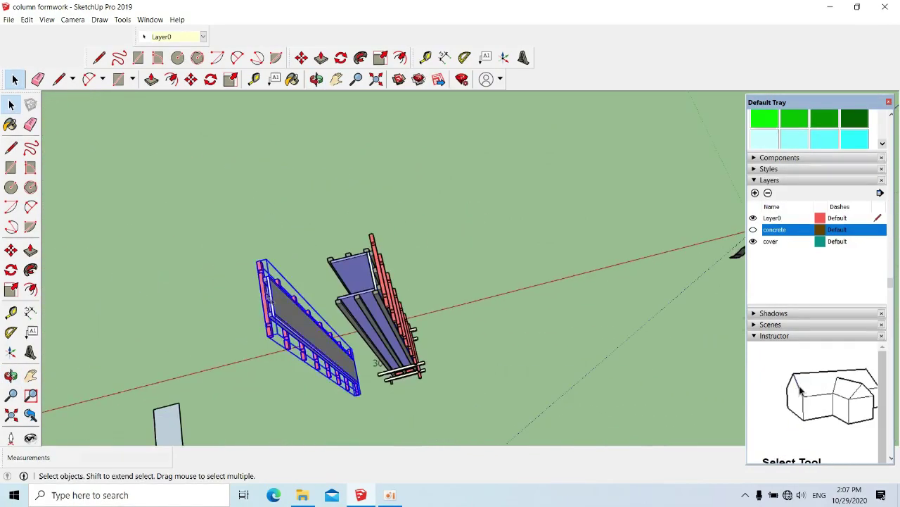
mouse_move(345, 187)
middle_down()
mouse_move(298, 289)
mouse_move(282, 229)
middle_up()
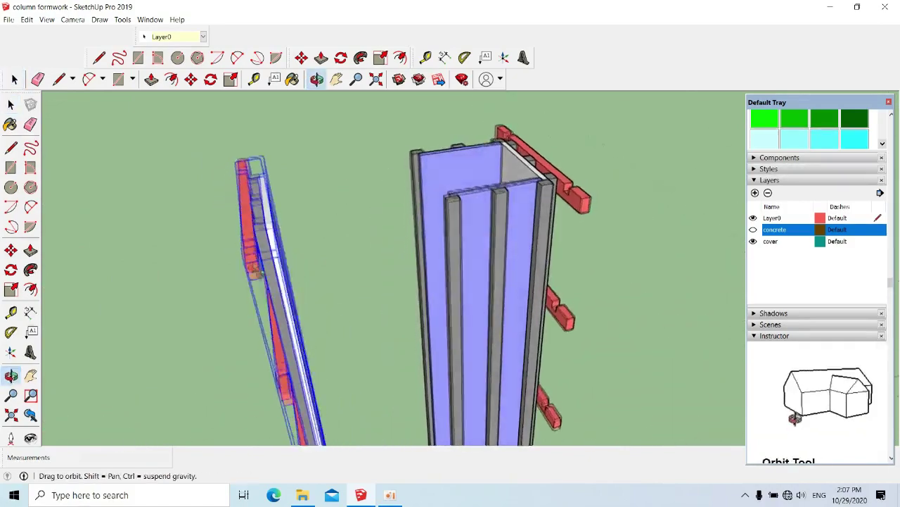
scroll(392, 347, up, 3)
shift+middle_drag(391, 348, 412, 187)
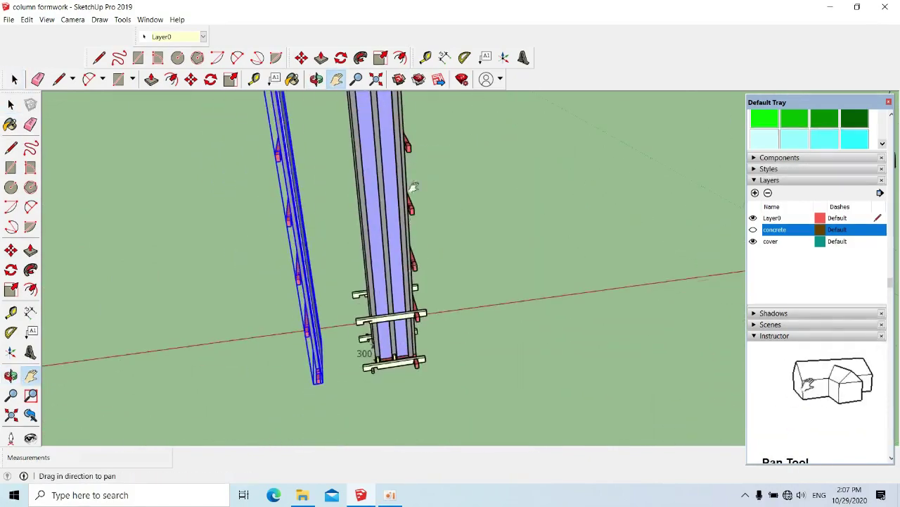
scroll(380, 281, up, 3)
scroll(364, 299, up, 3)
mouse_move(365, 299)
middle_down()
mouse_move(367, 258)
mouse_move(432, 277)
mouse_move(582, 271)
mouse_move(297, 296)
mouse_move(307, 253)
mouse_move(317, 302)
mouse_move(436, 240)
mouse_move(399, 243)
mouse_move(415, 235)
mouse_move(450, 243)
mouse_move(442, 250)
middle_up()
scroll(297, 296, up, 2)
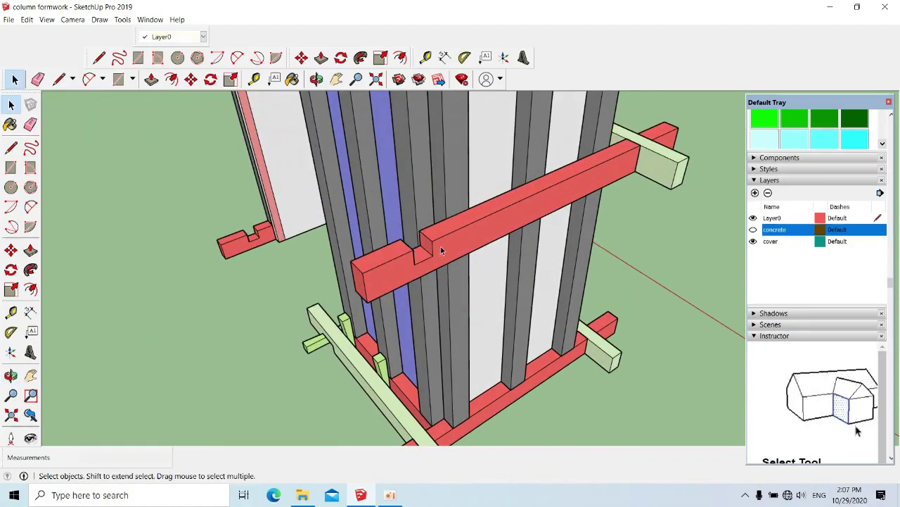
scroll(442, 250, down, 2)
scroll(442, 250, down, 2)
mouse_move(442, 251)
middle_down()
mouse_move(509, 240)
mouse_move(532, 257)
middle_up()
scroll(510, 239, up, 2)
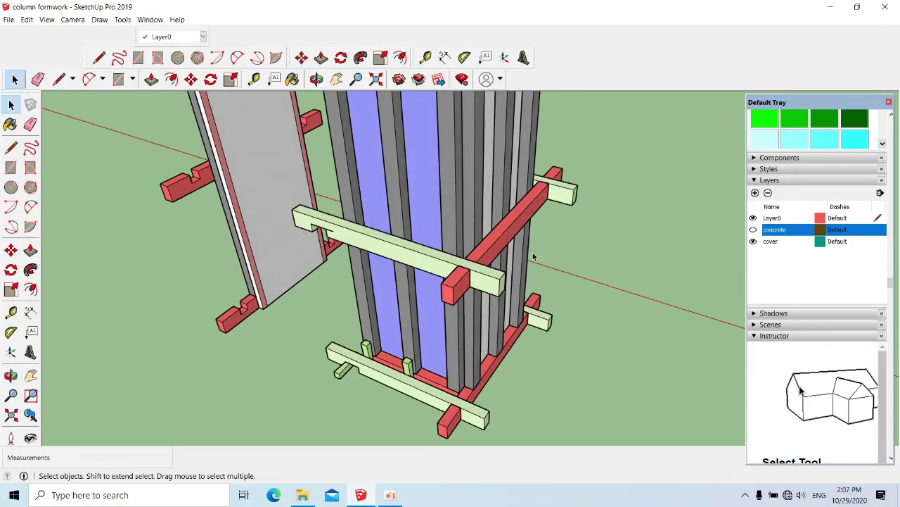
mouse_move(446, 255)
middle_down()
mouse_move(566, 235)
mouse_move(426, 243)
mouse_move(432, 251)
middle_up()
scroll(432, 251, up, 2)
scroll(467, 191, down, 1)
mouse_move(412, 173)
middle_down()
mouse_move(356, 187)
mouse_move(567, 174)
middle_up()
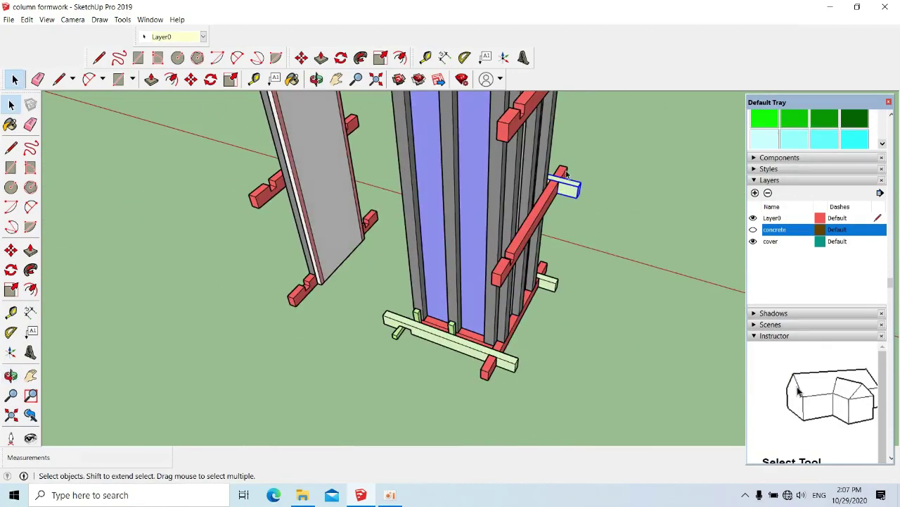
scroll(570, 212, down, 3)
scroll(541, 232, up, 2)
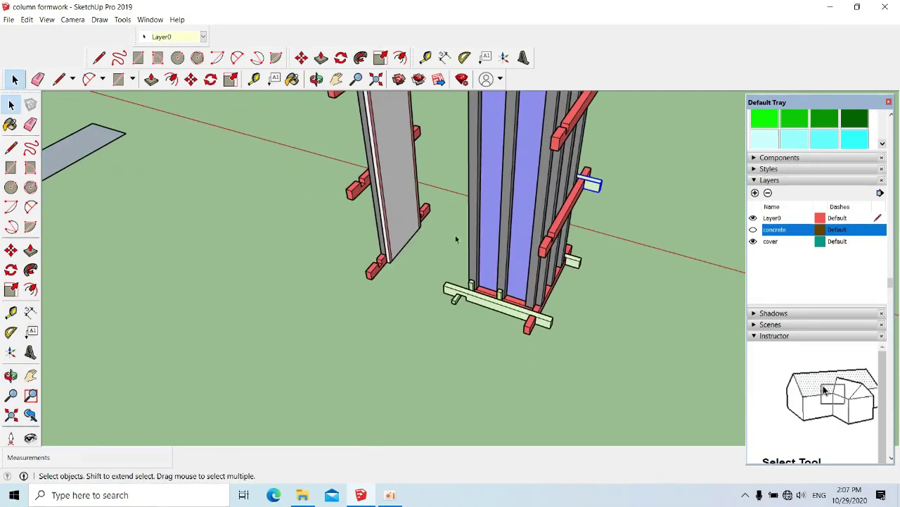
scroll(456, 237, up, 2)
mouse_move(457, 237)
middle_down()
mouse_move(506, 247)
mouse_move(587, 220)
middle_up()
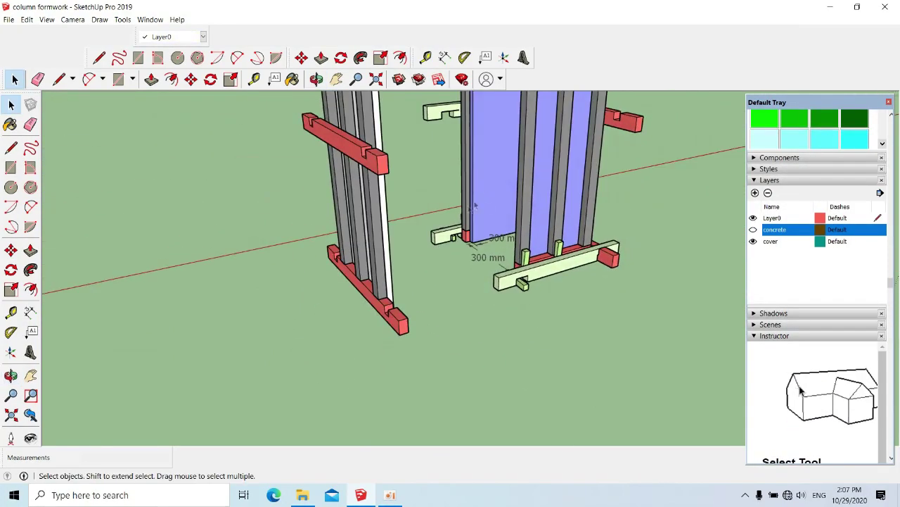
shift+middle_drag(471, 221, 347, 290)
mouse_move(246, 370)
middle_down()
mouse_move(256, 280)
mouse_move(221, 337)
mouse_move(275, 298)
mouse_move(326, 164)
middle_up()
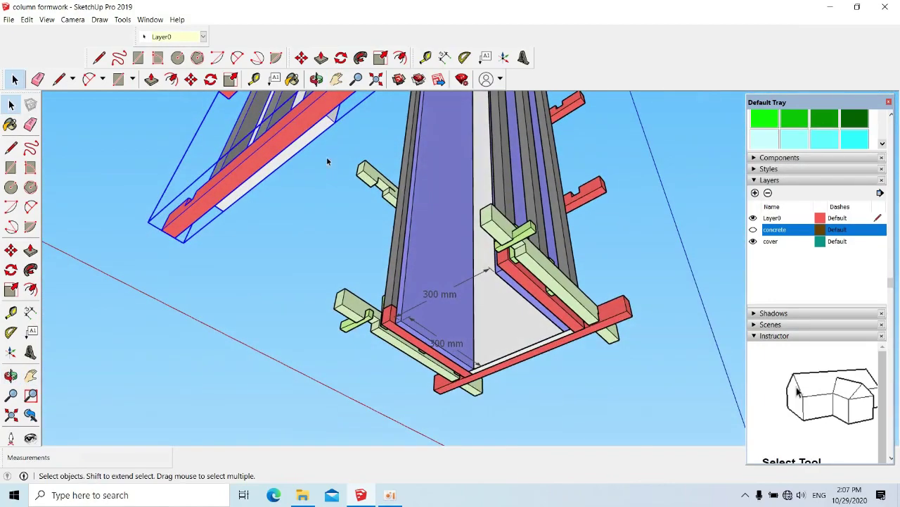
key(m)
scroll(337, 163, up, 1)
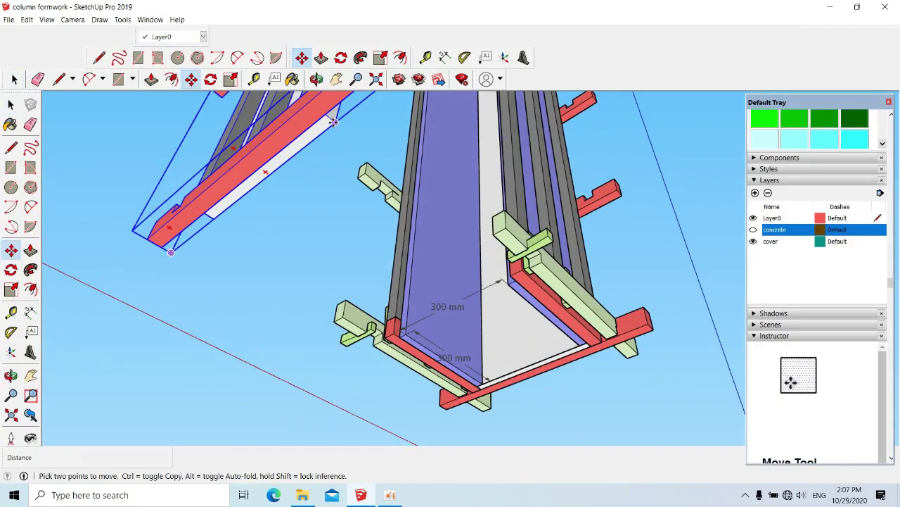
Zoom in on the column base and select the cream yoke beam
middle_drag(338, 130, 490, 203)
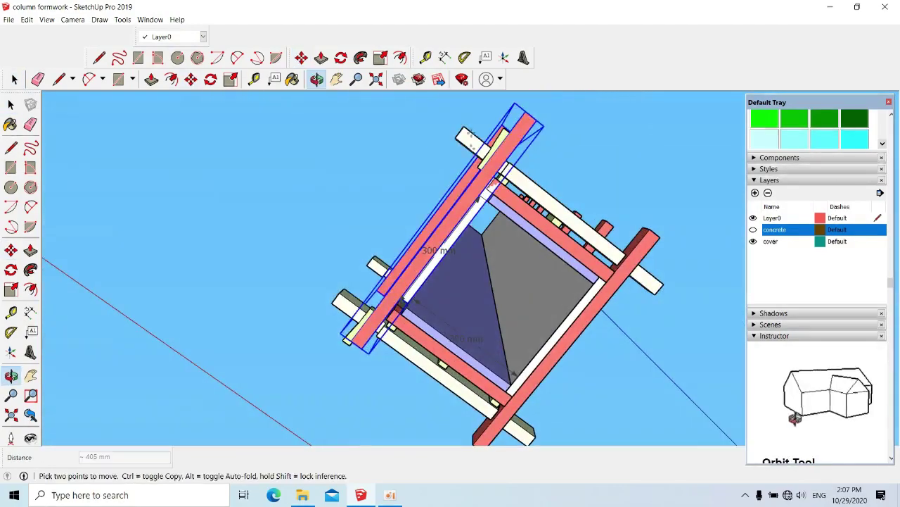
mouse_move(584, 132)
middle_down()
mouse_move(579, 201)
mouse_move(561, 248)
mouse_move(425, 224)
mouse_move(519, 251)
mouse_move(422, 225)
mouse_move(382, 225)
mouse_move(530, 232)
middle_up()
scroll(466, 247, up, 3)
scroll(559, 258, up, 3)
scroll(497, 220, up, 2)
click(498, 220)
mouse_move(440, 223)
middle_down()
mouse_move(543, 225)
mouse_move(422, 227)
mouse_move(553, 231)
middle_up()
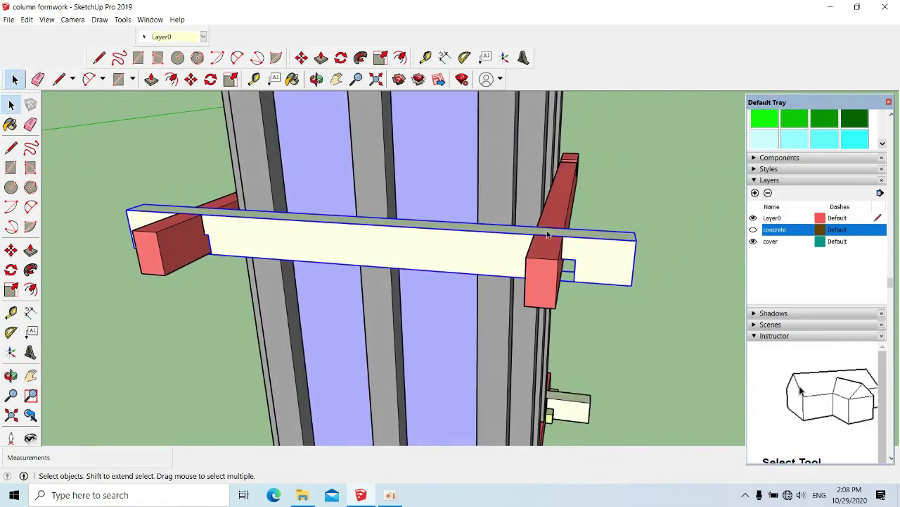
Move the beam down so its notches seat onto the red yoke boards
click(513, 217)
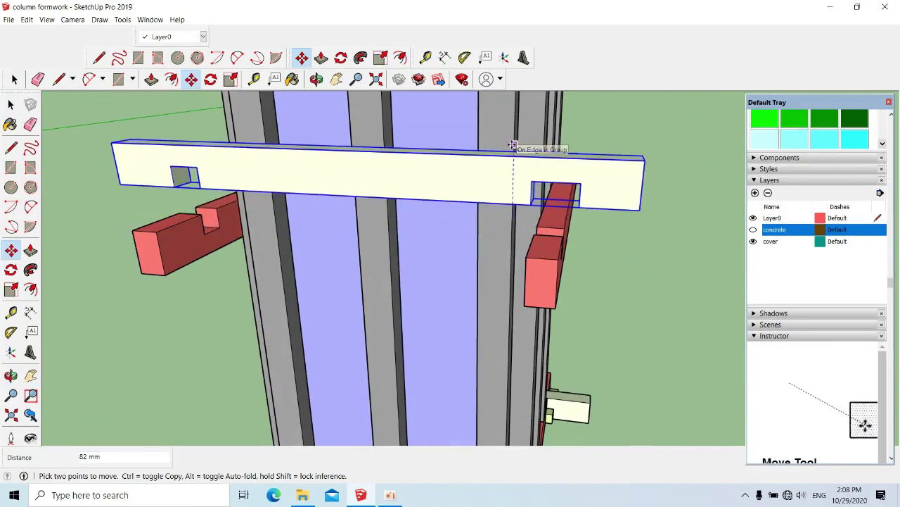
middle_drag(512, 147, 591, 137)
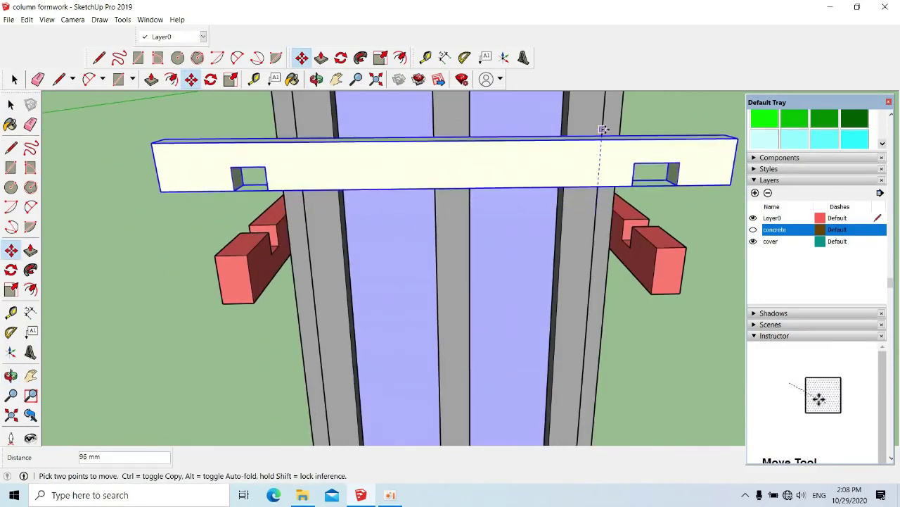
click(182, 232)
mouse_move(184, 233)
middle_down()
mouse_move(227, 249)
mouse_move(353, 240)
middle_up()
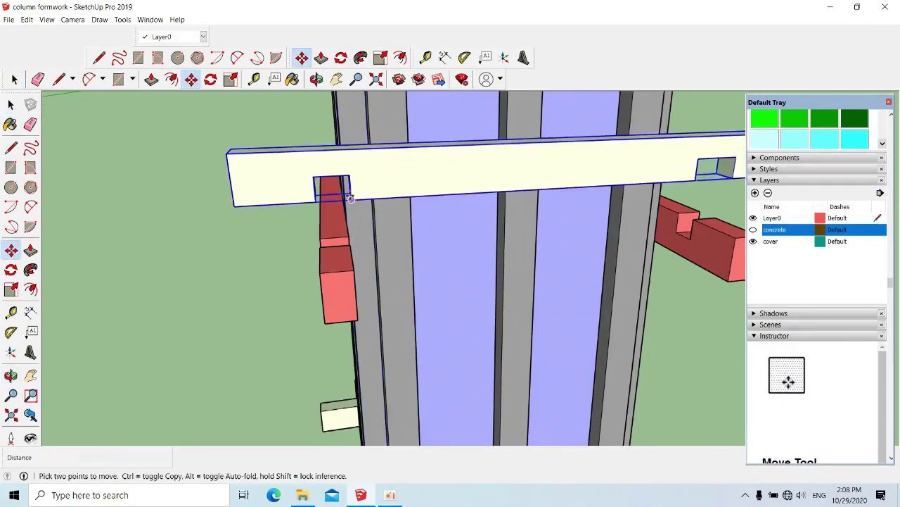
middle_drag(349, 199, 371, 196)
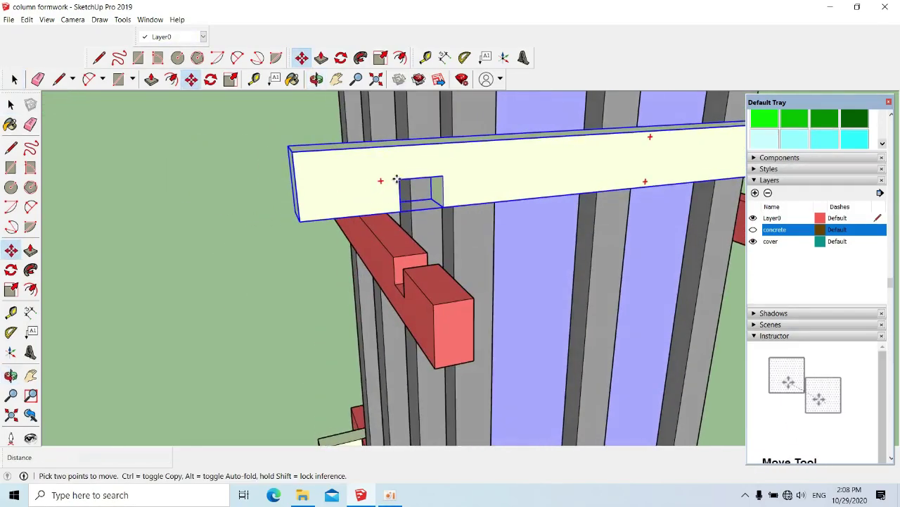
click(396, 179)
click(402, 295)
key(space)
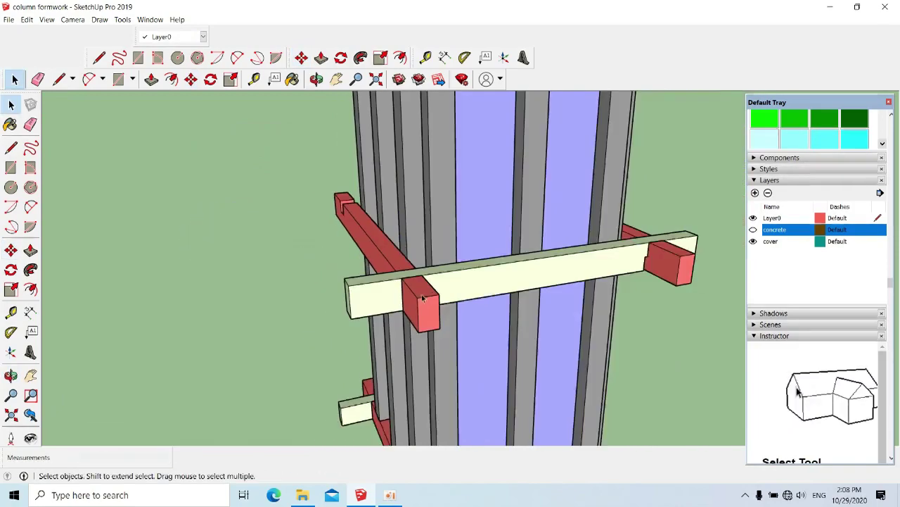
Orbit around the beam-column junction to check the fit
scroll(402, 295, up, 3)
middle_drag(403, 296, 406, 216)
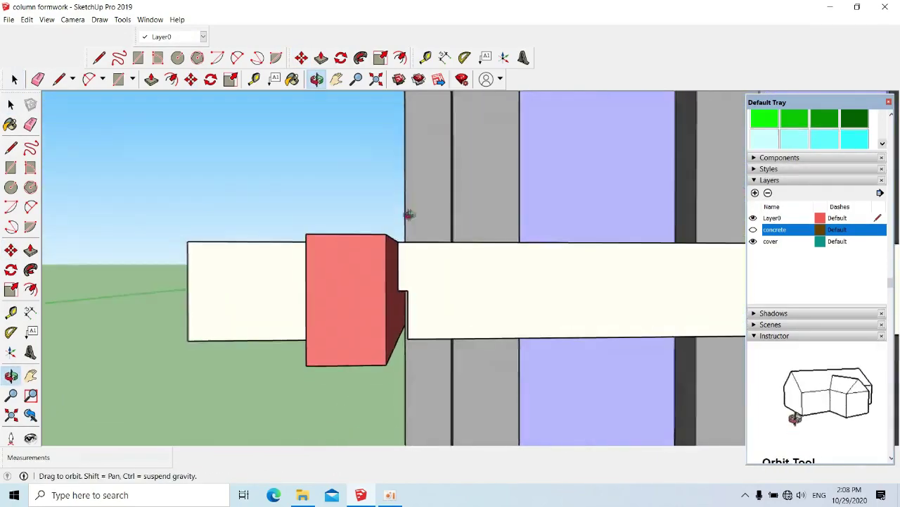
scroll(402, 316, up, 2)
middle_drag(402, 316, 416, 406)
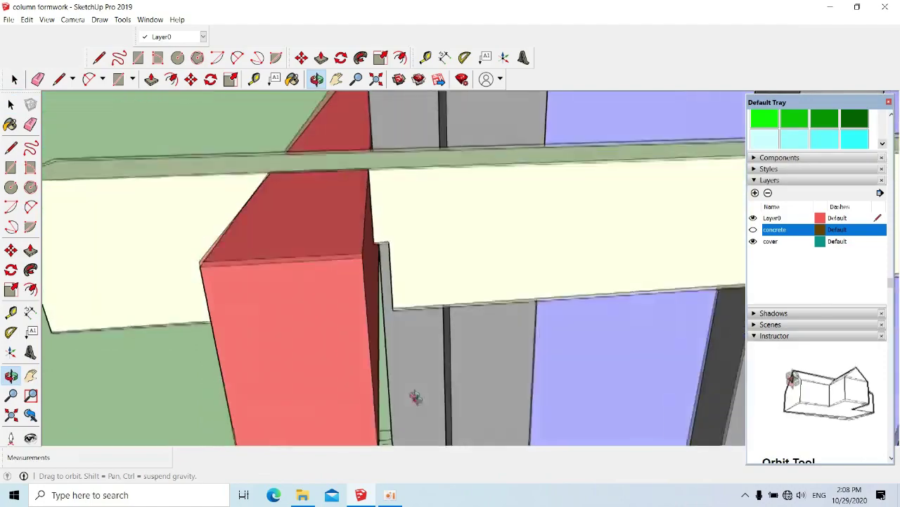
scroll(416, 406, down, 3)
middle_drag(458, 317, 434, 301)
scroll(461, 301, down, 2)
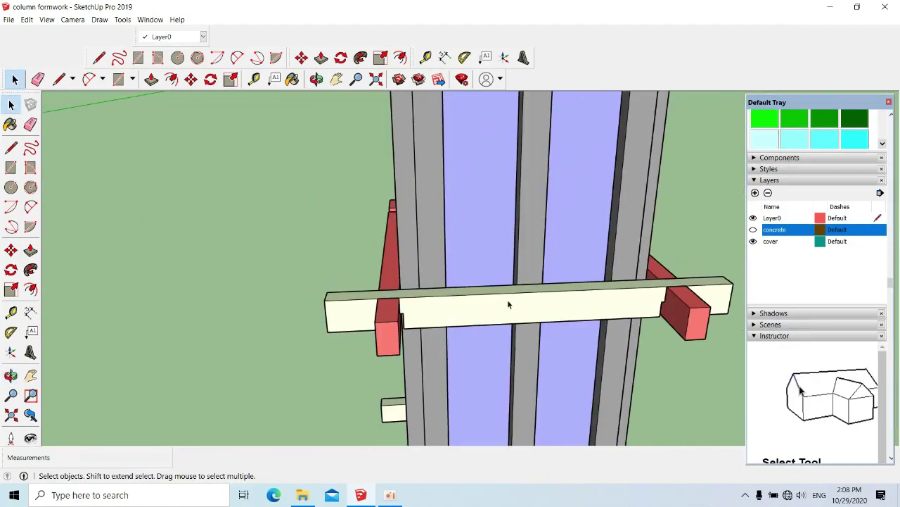
mouse_move(643, 316)
middle_down()
mouse_move(492, 309)
mouse_move(539, 302)
mouse_move(482, 305)
mouse_move(584, 286)
mouse_move(583, 237)
mouse_move(567, 257)
mouse_move(567, 314)
mouse_move(575, 302)
middle_up()
scroll(442, 318, up, 2)
Reselect the cream beam and view the red block and whole column base straight on
click(584, 237)
scroll(483, 305, up, 2)
mouse_move(483, 305)
middle_down()
mouse_move(466, 295)
mouse_move(446, 303)
mouse_move(473, 302)
mouse_move(463, 308)
mouse_move(428, 305)
mouse_move(468, 312)
mouse_move(405, 308)
mouse_move(380, 317)
mouse_move(444, 321)
middle_up()
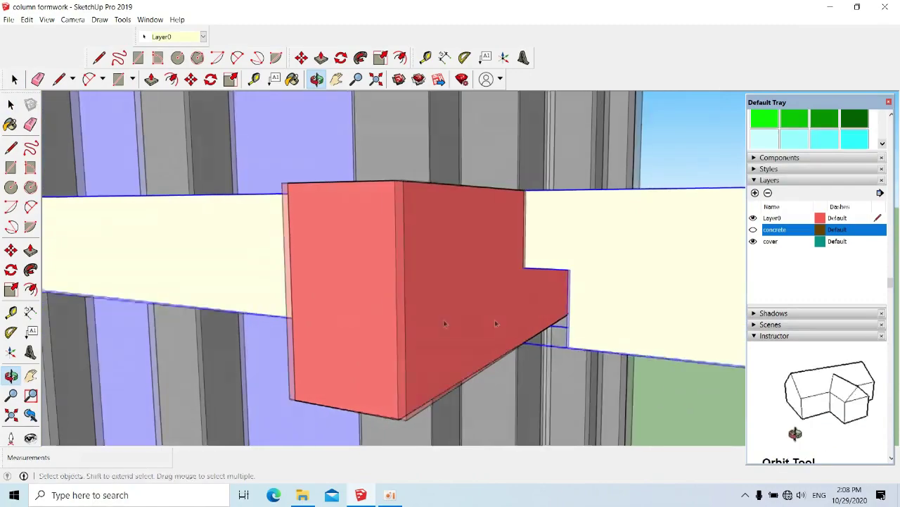
scroll(493, 313, up, 2)
mouse_move(565, 306)
middle_down()
mouse_move(464, 310)
mouse_move(564, 312)
mouse_move(677, 288)
mouse_move(525, 320)
mouse_move(556, 279)
mouse_move(468, 316)
mouse_move(448, 344)
middle_up()
scroll(450, 337, up, 3)
scroll(457, 326, down, 5)
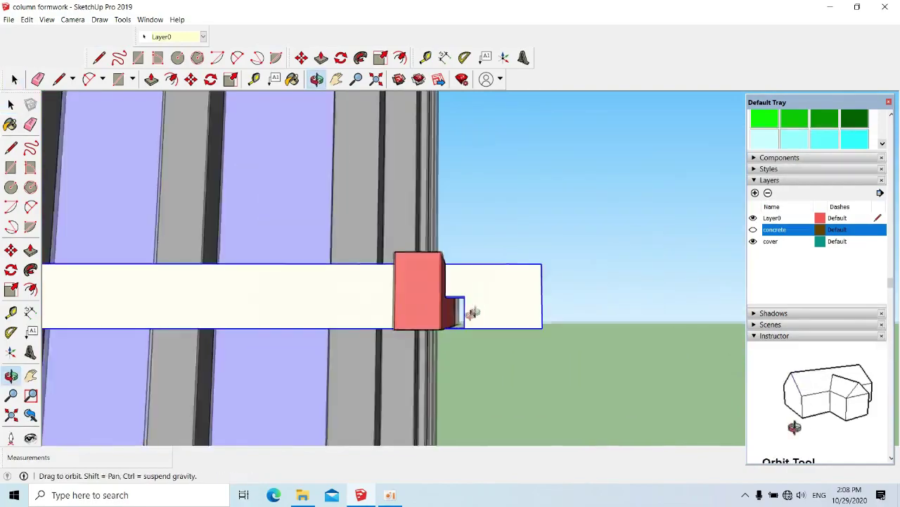
scroll(473, 312, down, 5)
scroll(473, 312, down, 3)
scroll(518, 301, down, 2)
scroll(395, 359, up, 3)
mouse_move(395, 359)
middle_down()
mouse_move(380, 331)
mouse_move(350, 400)
mouse_move(380, 414)
middle_up()
scroll(379, 330, down, 3)
scroll(350, 400, up, 3)
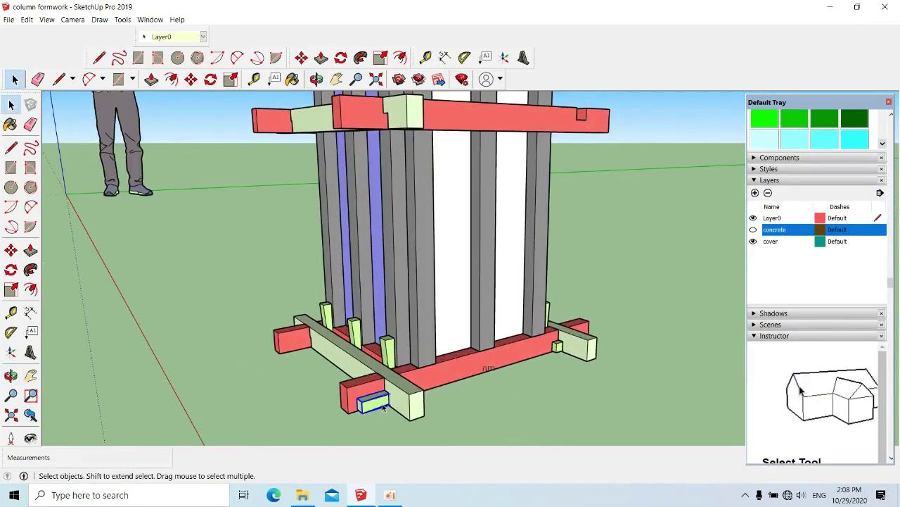
Start moving the green wedge block, viewing it from low under the red beam
key(m)
scroll(386, 408, up, 3)
scroll(380, 394, up, 2)
middle_drag(380, 394, 438, 326)
scroll(437, 326, up, 3)
scroll(439, 320, up, 3)
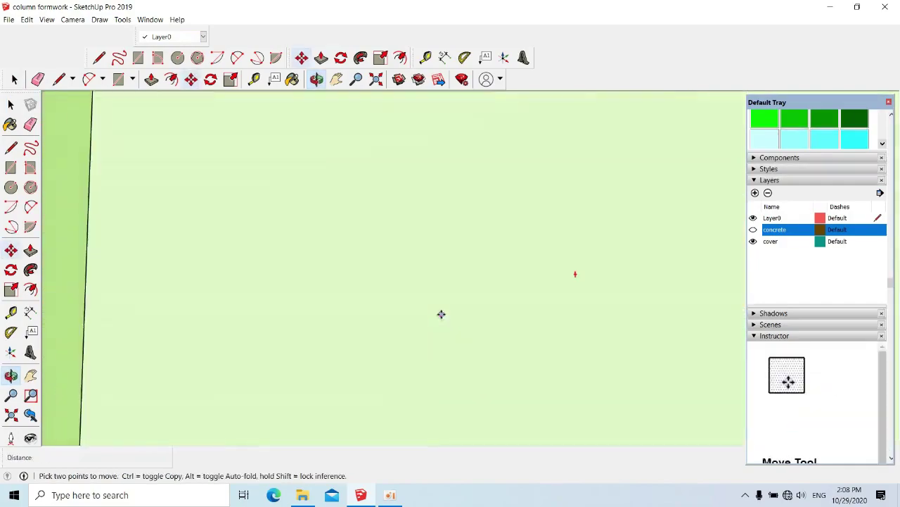
scroll(441, 296, down, 2)
scroll(444, 246, down, 2)
scroll(438, 225, down, 3)
scroll(426, 251, up, 2)
mouse_move(426, 251)
middle_down()
mouse_move(487, 200)
mouse_move(496, 224)
middle_up()
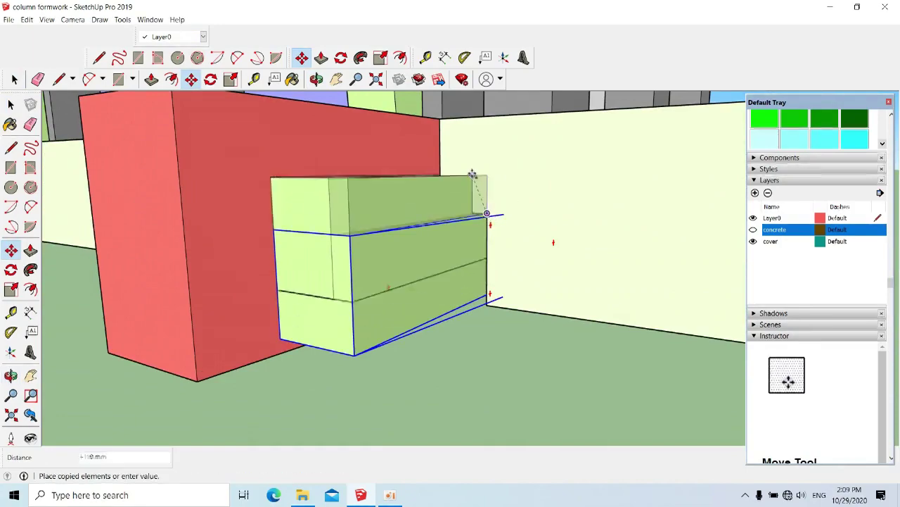
scroll(486, 213, down, 4)
scroll(468, 239, down, 3)
scroll(465, 222, down, 2)
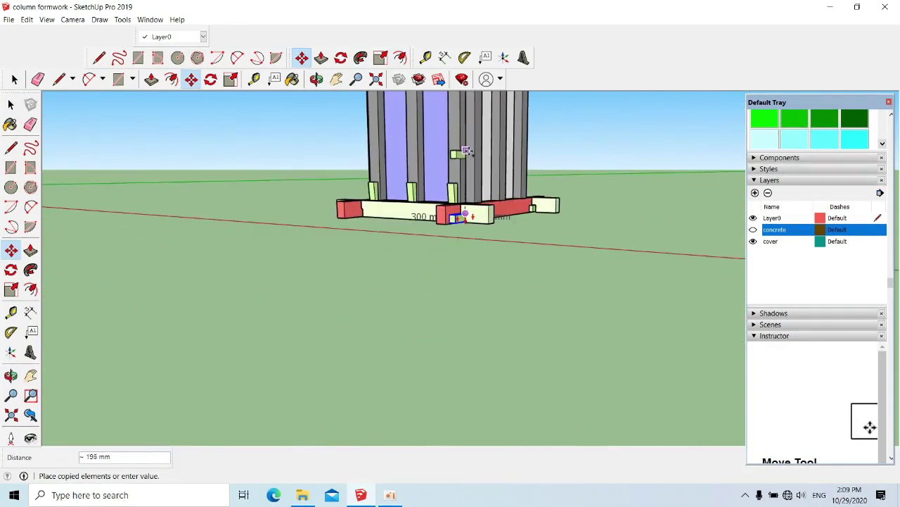
scroll(458, 295, up, 3)
scroll(455, 263, up, 2)
scroll(458, 267, up, 1)
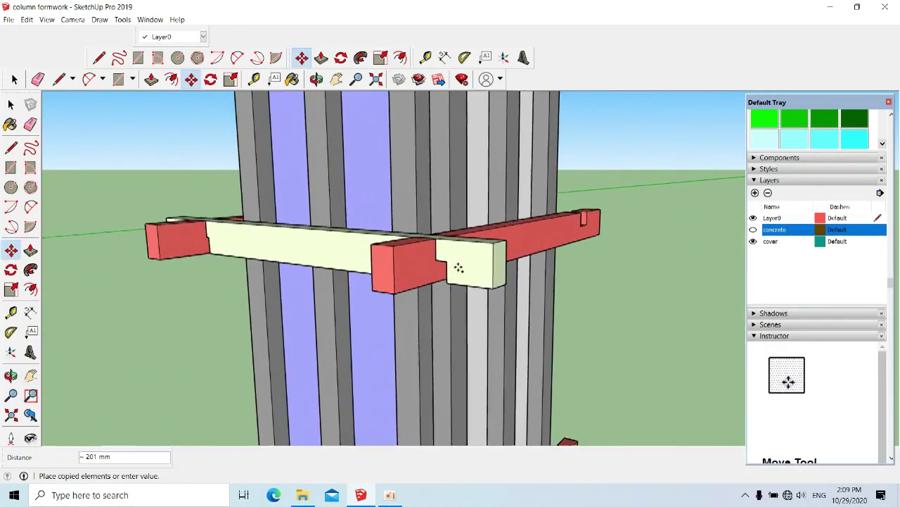
scroll(448, 262, up, 2)
Copy the wedge about 501 mm up to the second yoke level
mouse_move(438, 258)
middle_down()
mouse_move(450, 252)
mouse_move(427, 288)
mouse_move(457, 281)
mouse_move(511, 294)
mouse_move(492, 373)
mouse_move(568, 368)
mouse_move(366, 415)
mouse_move(327, 342)
mouse_move(325, 250)
middle_up()
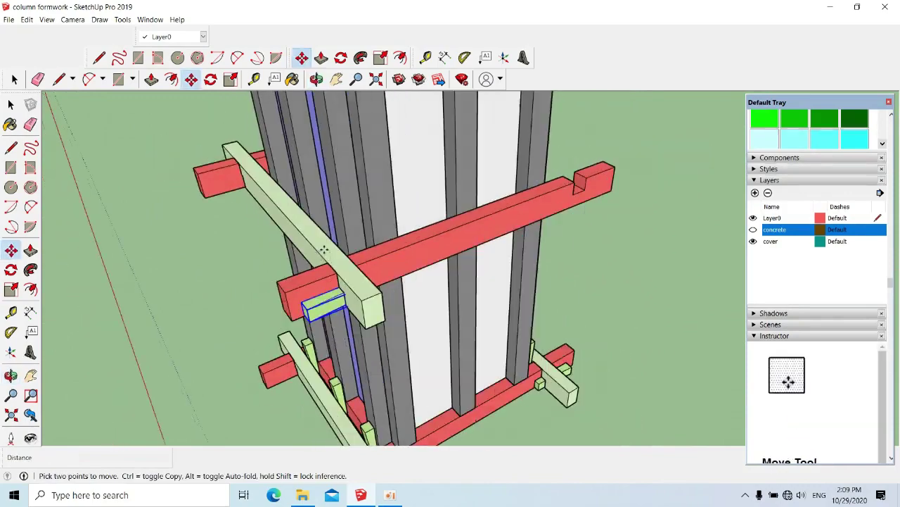
shift+middle_drag(333, 321, 346, 303)
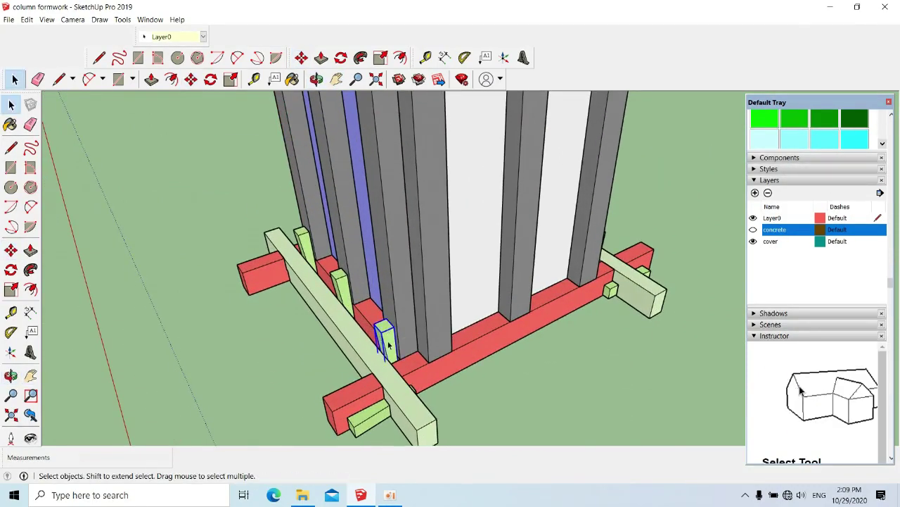
scroll(391, 348, up, 2)
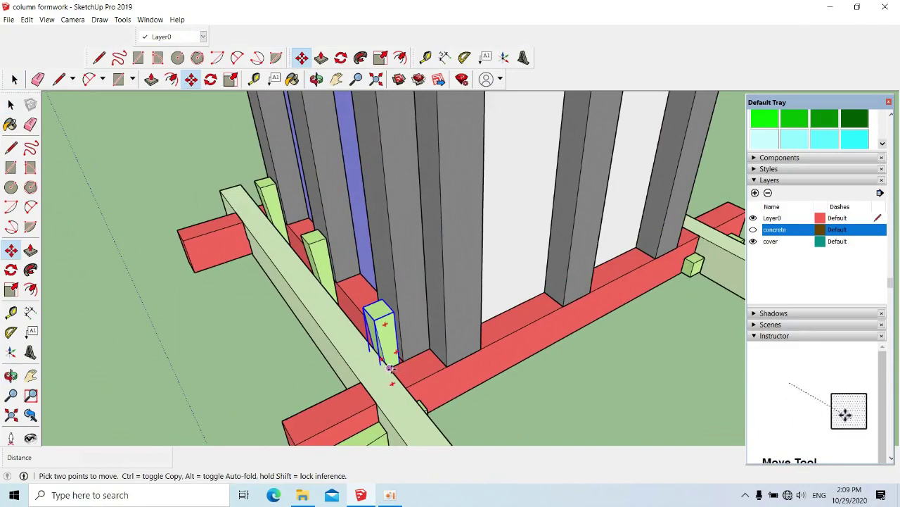
scroll(403, 360, up, 1)
scroll(401, 360, down, 3)
scroll(383, 295, down, 2)
scroll(383, 200, up, 3)
scroll(384, 201, up, 2)
scroll(379, 232, up, 1)
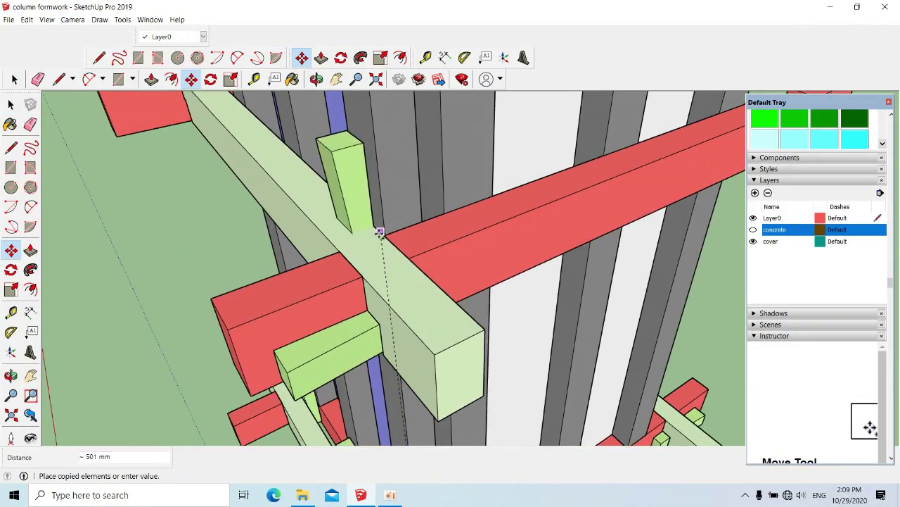
Check the copied wedge against the upper green board from several angles and finish
mouse_move(385, 235)
middle_down()
mouse_move(372, 298)
mouse_move(392, 242)
middle_up()
scroll(386, 243, up, 1)
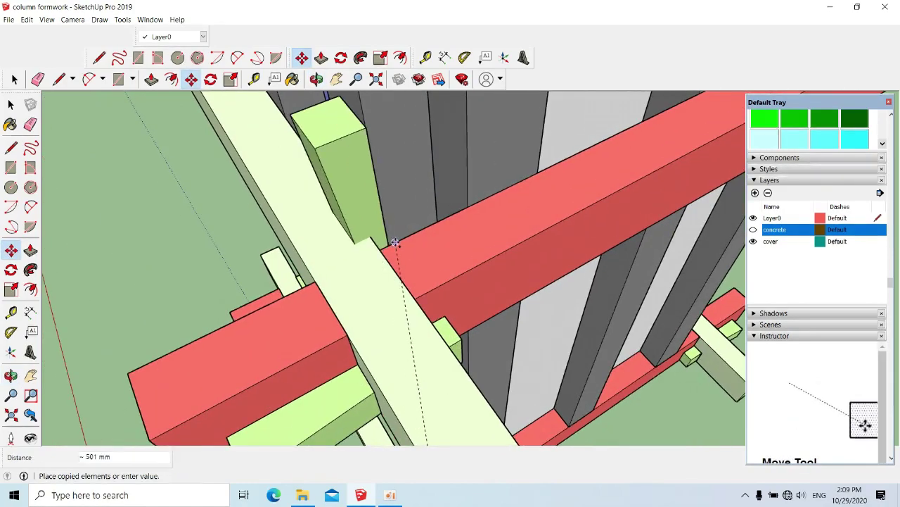
middle_drag(396, 243, 623, 222)
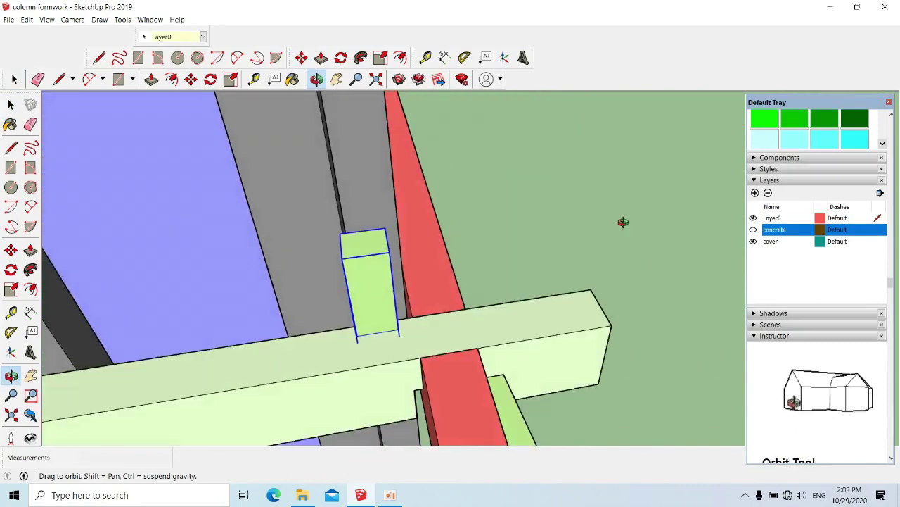
scroll(380, 301, up, 1)
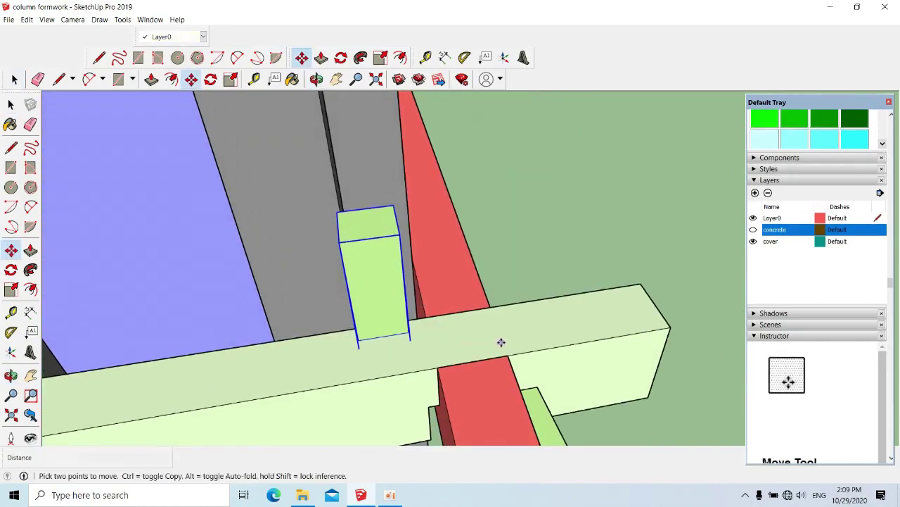
mouse_move(431, 353)
middle_down()
mouse_move(401, 286)
mouse_move(430, 380)
middle_up()
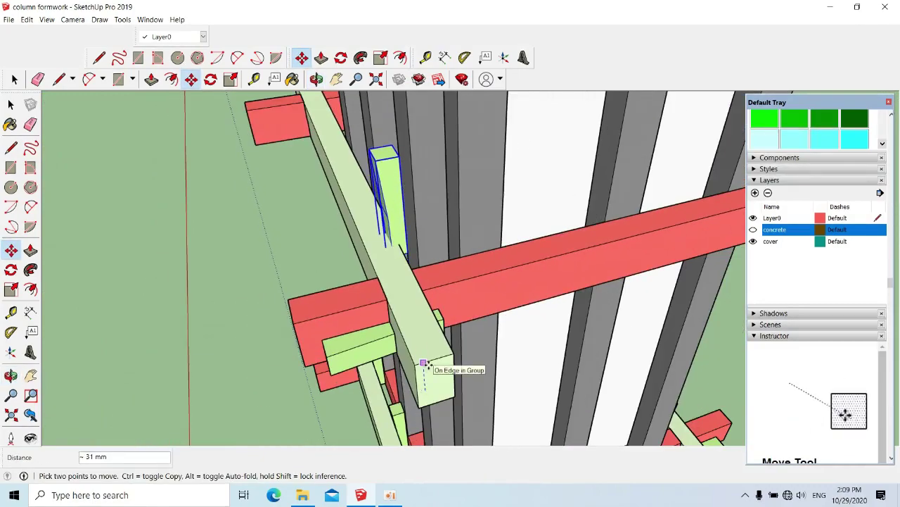
mouse_move(424, 363)
middle_down()
mouse_move(373, 232)
mouse_move(402, 245)
mouse_move(356, 248)
mouse_move(380, 257)
mouse_move(358, 248)
mouse_move(354, 275)
mouse_move(249, 207)
mouse_move(423, 255)
mouse_move(386, 277)
mouse_move(595, 288)
mouse_move(665, 311)
mouse_move(672, 340)
mouse_move(437, 348)
mouse_move(432, 338)
mouse_move(332, 389)
middle_up()
scroll(402, 245, up, 3)
key(space)
scroll(332, 389, down, 4)
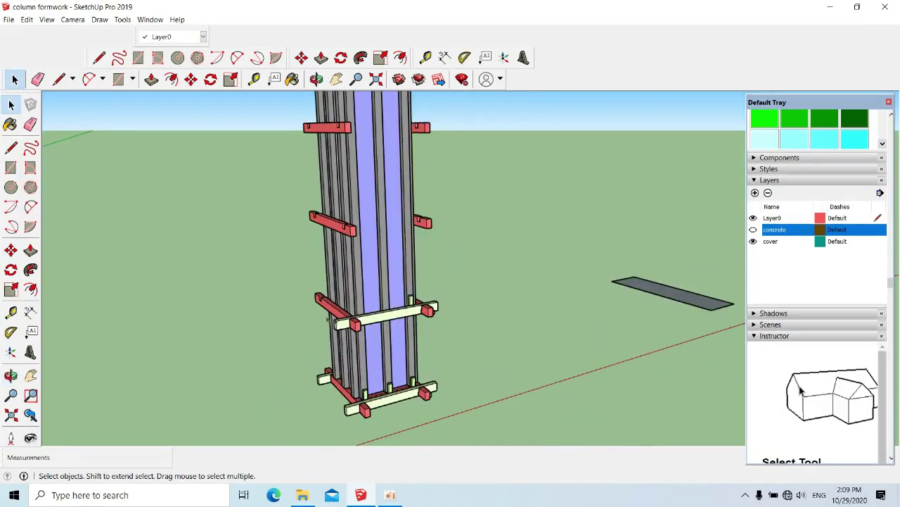
middle_drag(340, 315, 460, 261)
scroll(460, 261, down, 2)
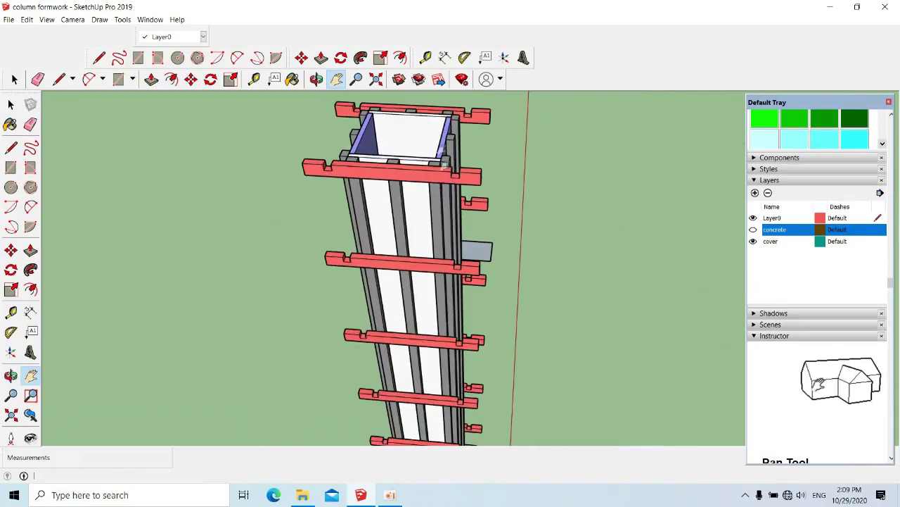
scroll(444, 163, up, 3)
mouse_move(444, 163)
middle_down()
mouse_move(490, 258)
mouse_move(603, 223)
mouse_move(418, 267)
mouse_move(542, 243)
mouse_move(517, 251)
middle_up()
scroll(490, 258, up, 3)
scroll(545, 237, up, 2)
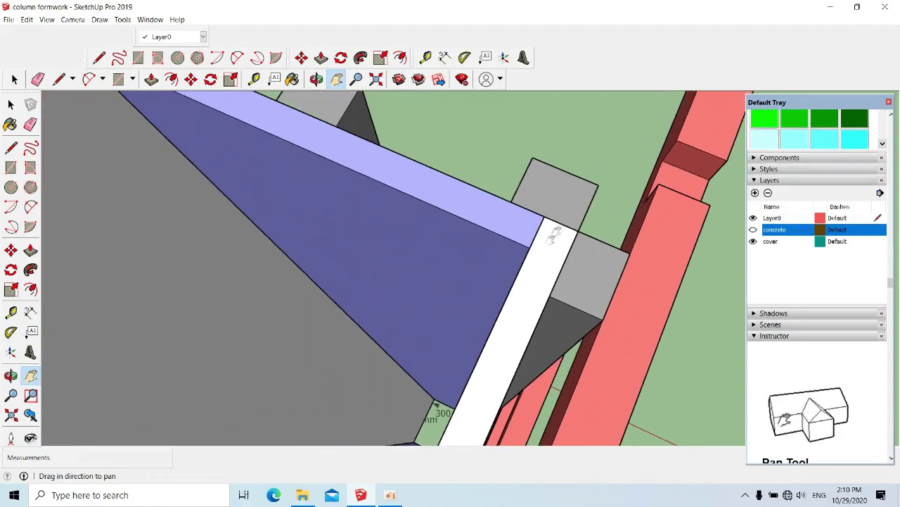
scroll(551, 228, up, 1)
scroll(541, 232, up, 1)
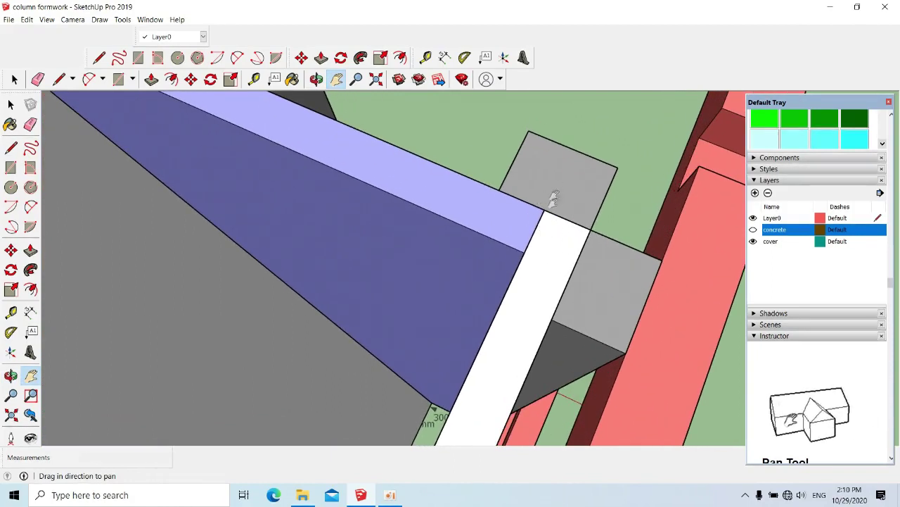
scroll(512, 217, down, 1)
scroll(500, 224, down, 1)
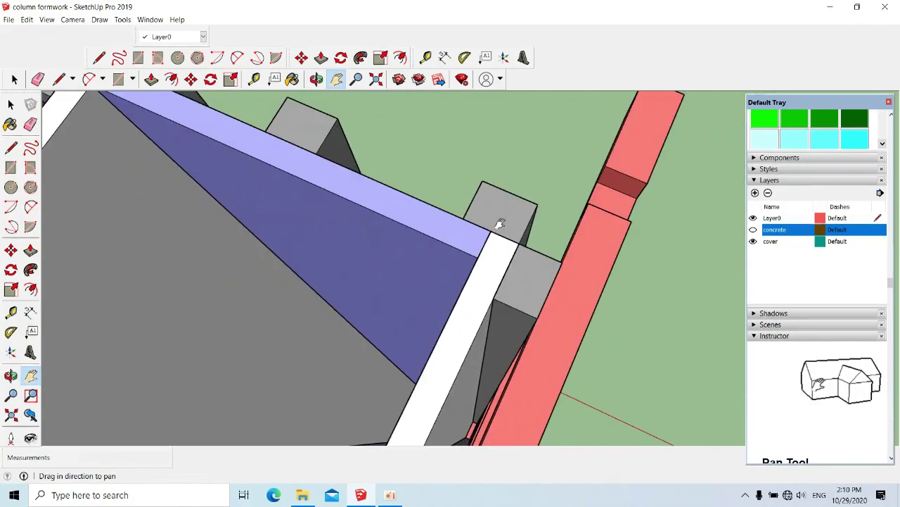
middle_drag(520, 207, 525, 232)
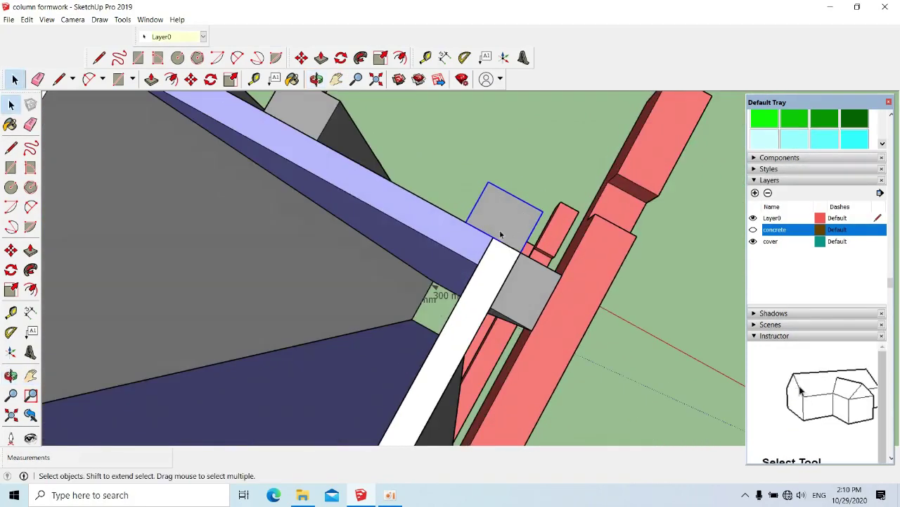
scroll(500, 234, down, 1)
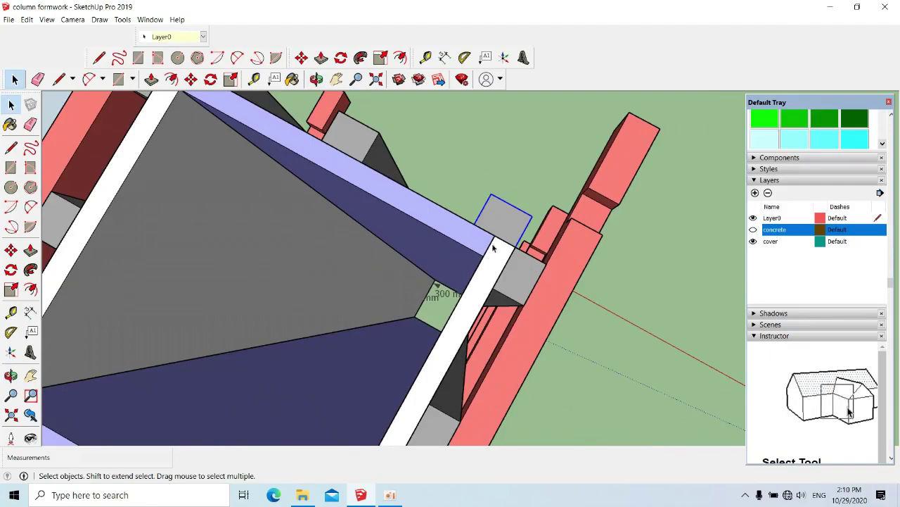
scroll(499, 229, down, 2)
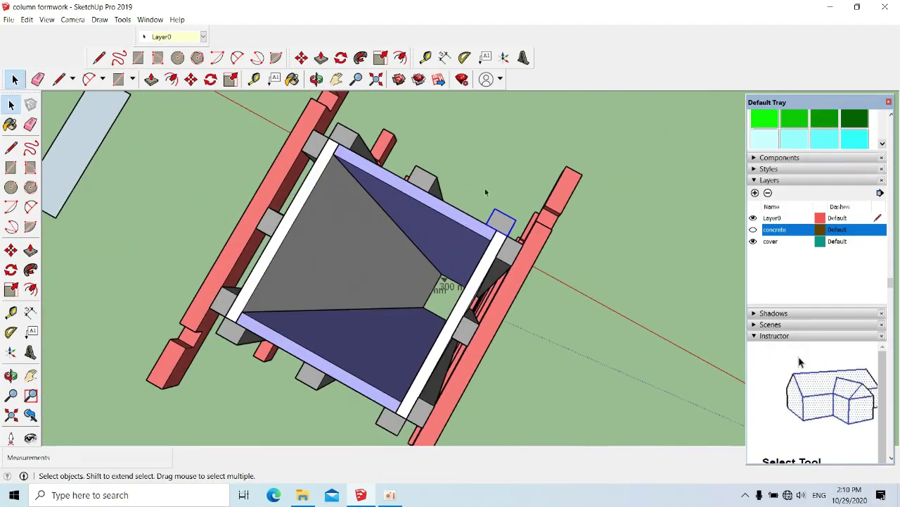
mouse_move(483, 217)
middle_down()
mouse_move(533, 286)
mouse_move(599, 287)
mouse_move(327, 284)
mouse_move(396, 291)
mouse_move(523, 281)
mouse_move(619, 252)
mouse_move(650, 225)
mouse_move(641, 259)
middle_up()
mouse_move(575, 266)
middle_down()
mouse_move(539, 264)
mouse_move(507, 330)
mouse_move(556, 251)
middle_up()
scroll(506, 330, up, 3)
scroll(506, 330, up, 3)
scroll(507, 329, up, 2)
scroll(567, 235, up, 3)
scroll(492, 267, up, 3)
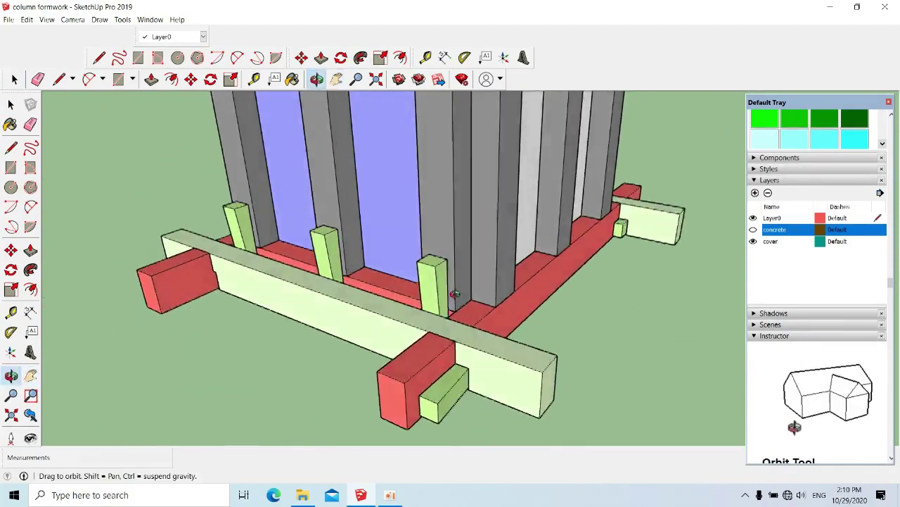
shift+middle_drag(422, 281, 361, 288)
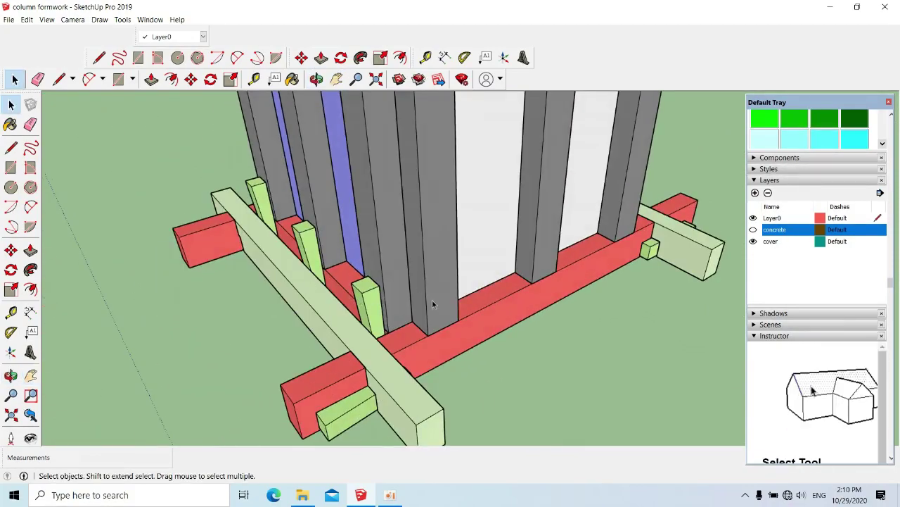
scroll(339, 321, down, 3)
middle_drag(340, 321, 479, 301)
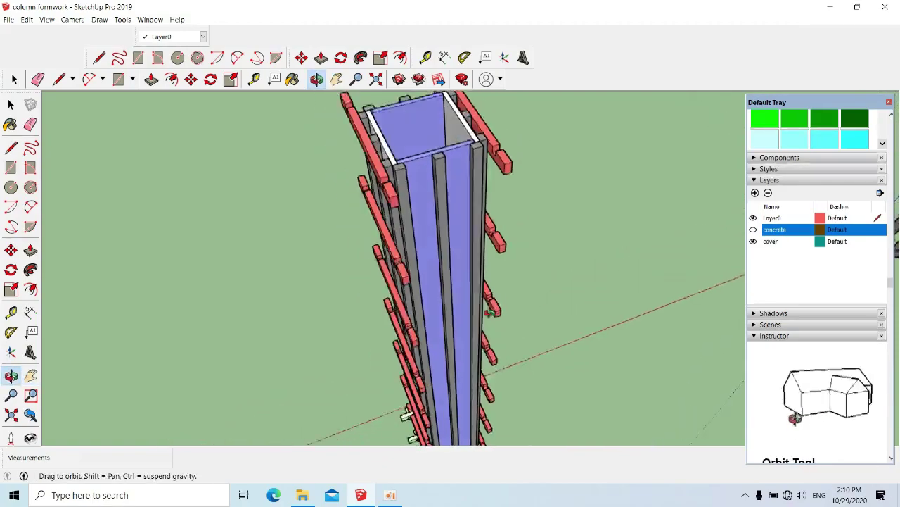
mouse_move(401, 340)
middle_down()
mouse_move(302, 346)
mouse_move(270, 313)
mouse_move(395, 255)
middle_up()
scroll(270, 314, up, 2)
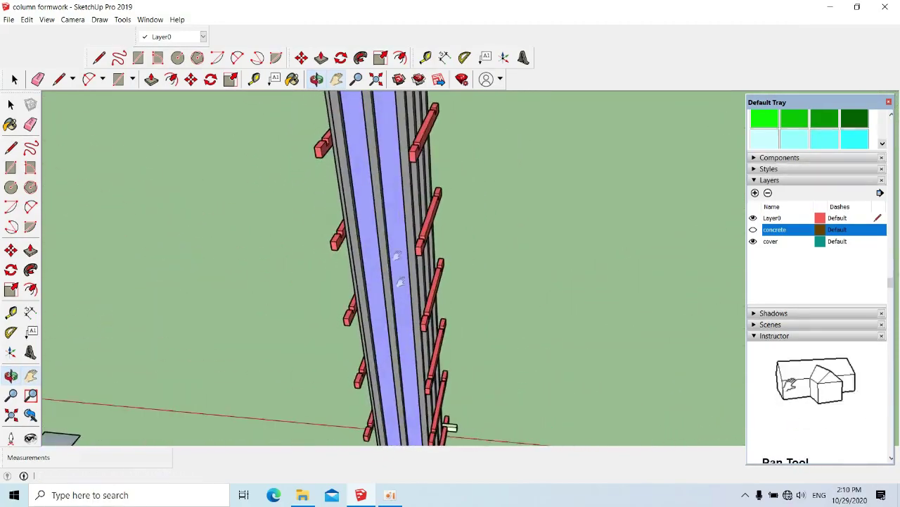
middle_drag(431, 286, 574, 235)
mouse_move(469, 320)
middle_down()
mouse_move(463, 301)
mouse_move(633, 340)
middle_up()
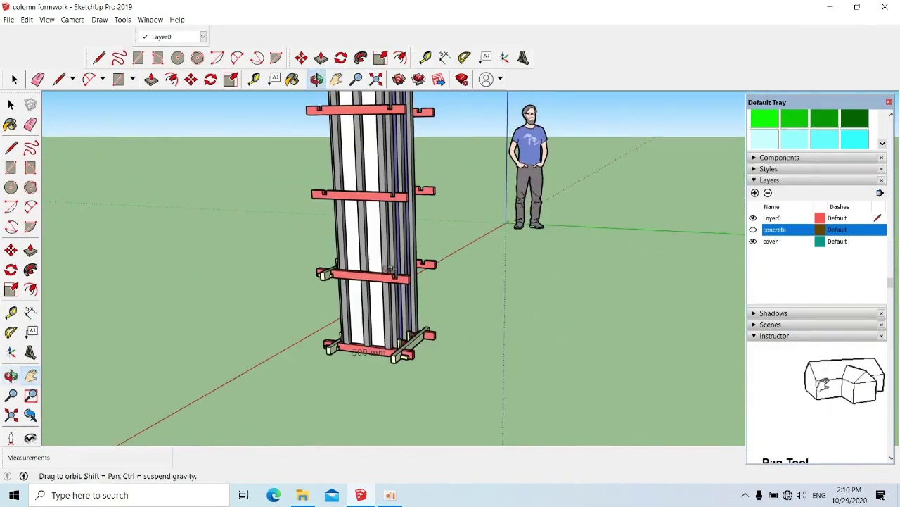
middle_drag(390, 269, 583, 305)
middle_drag(455, 324, 611, 335)
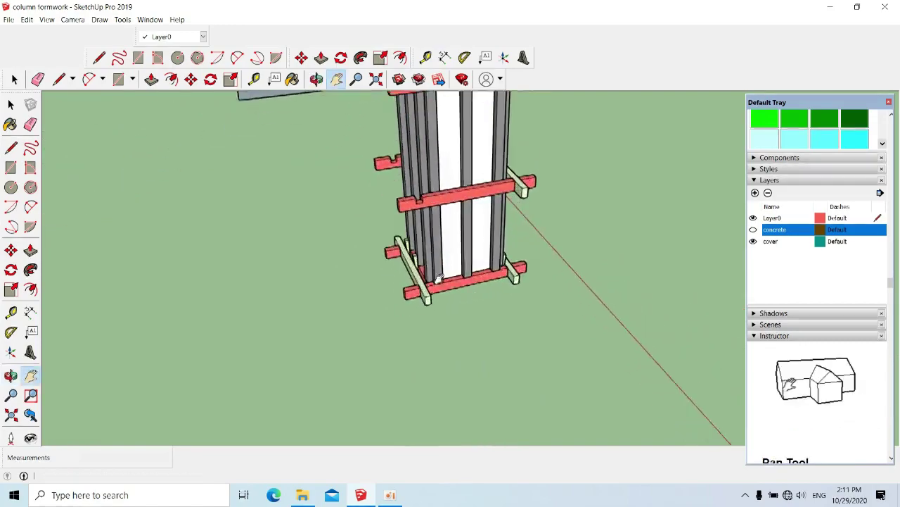
mouse_move(444, 256)
mouse_down()
mouse_move(406, 322)
mouse_move(674, 244)
mouse_up()
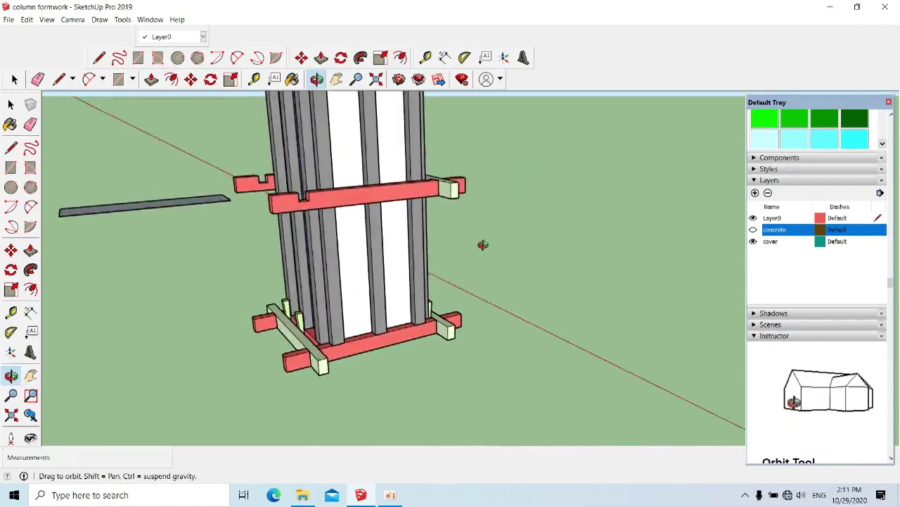